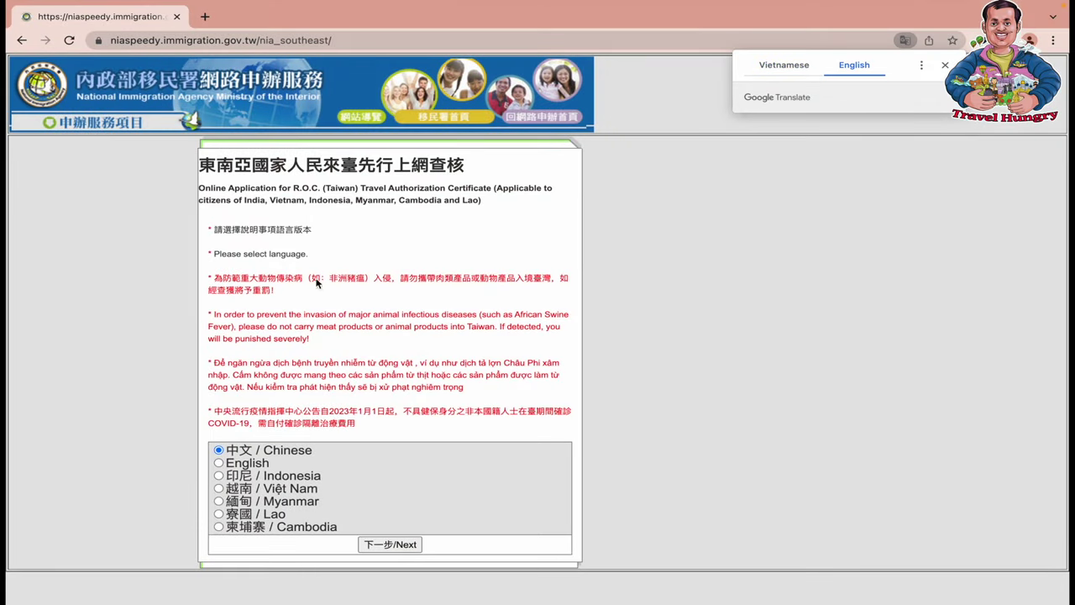
Choose English as the site language and continue to the application flowchart
{"action": "left_click", "coordinate": [219, 464]}
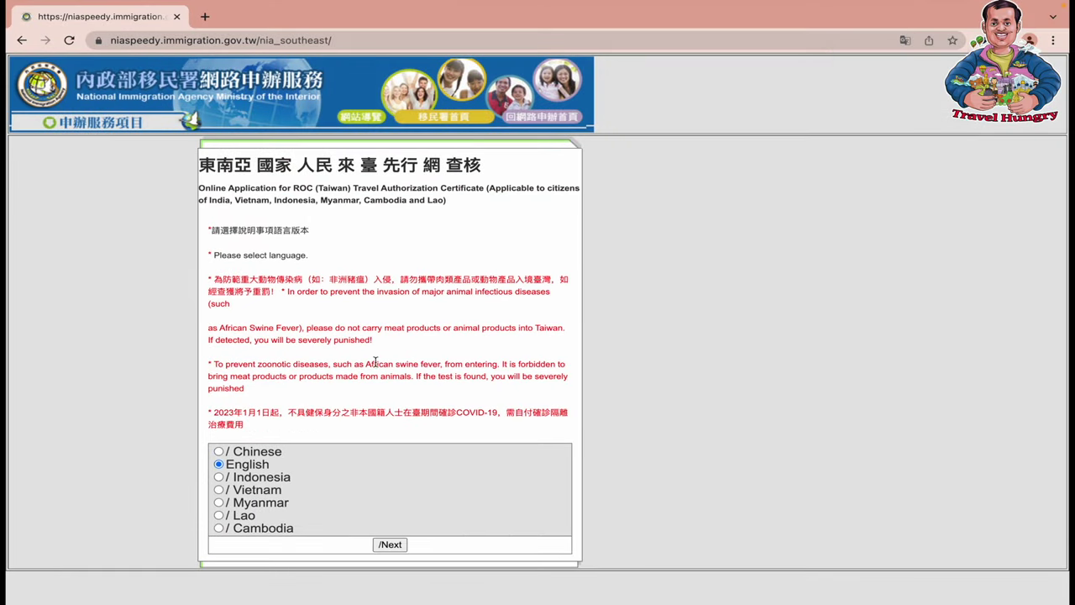
{"action": "left_click", "coordinate": [391, 545]}
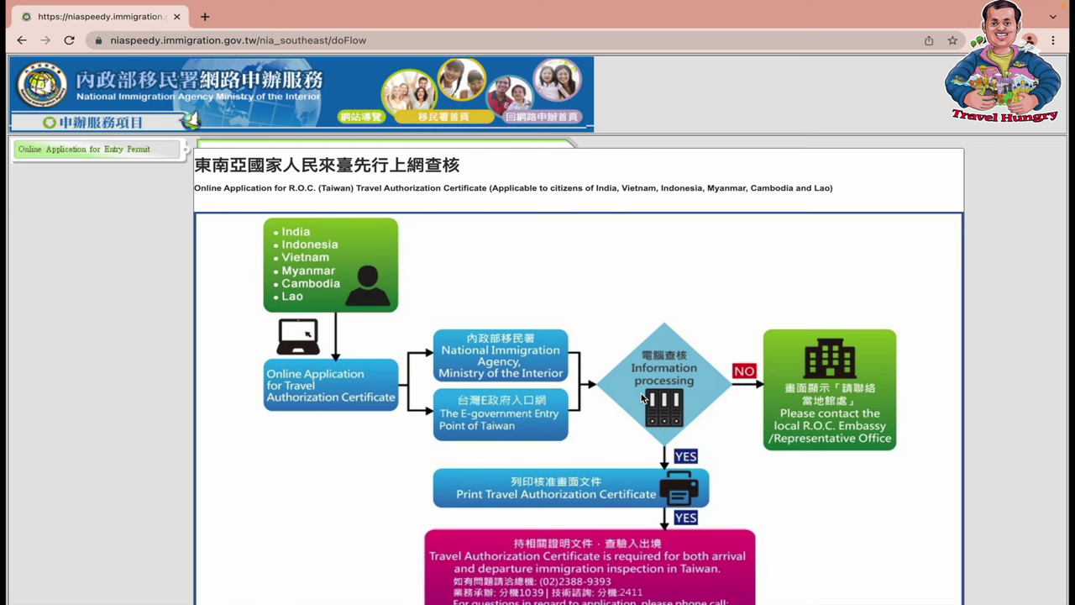
Scroll past the application flowchart and continue to the eligibility requirements page
{"action": "scroll", "coordinate": [643, 396], "scroll_direction": "down", "scroll_amount": 1}
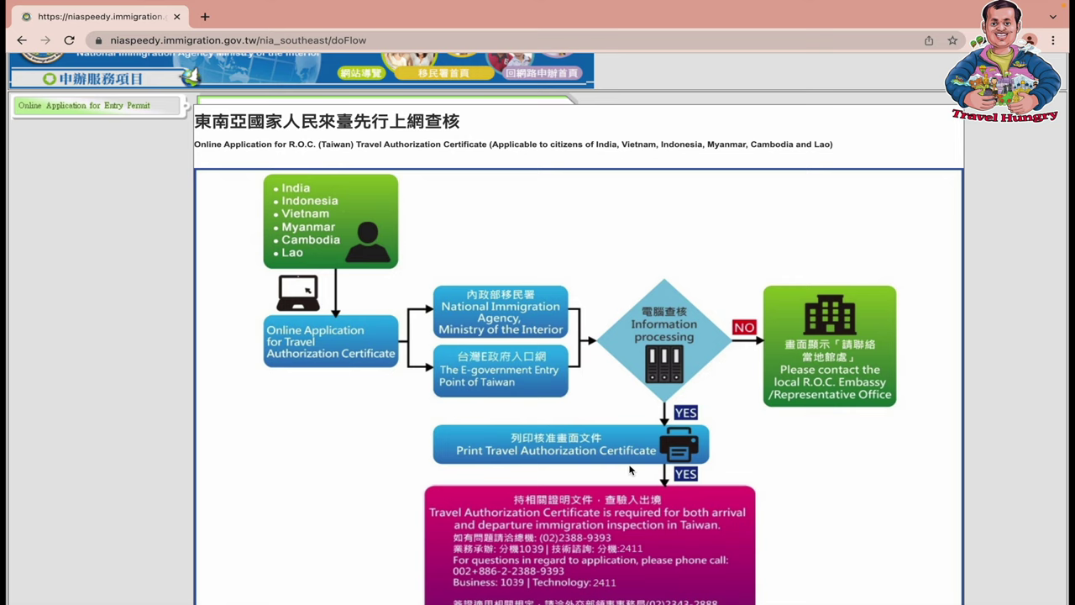
{"action": "scroll", "coordinate": [630, 467], "scroll_direction": "down", "scroll_amount": 1}
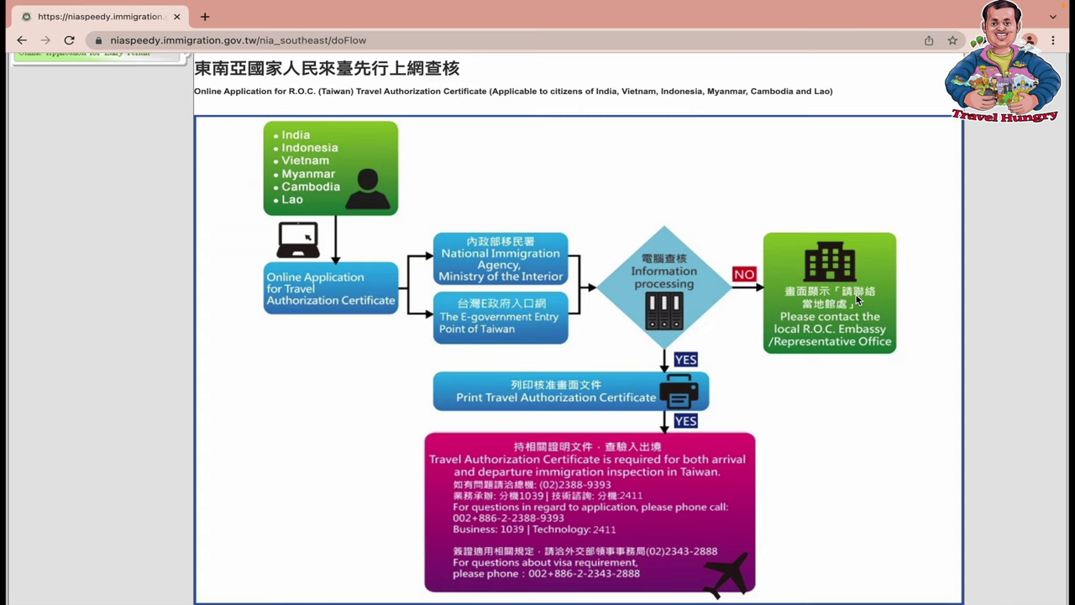
{"action": "scroll", "coordinate": [856, 295], "scroll_direction": "down", "scroll_amount": 1}
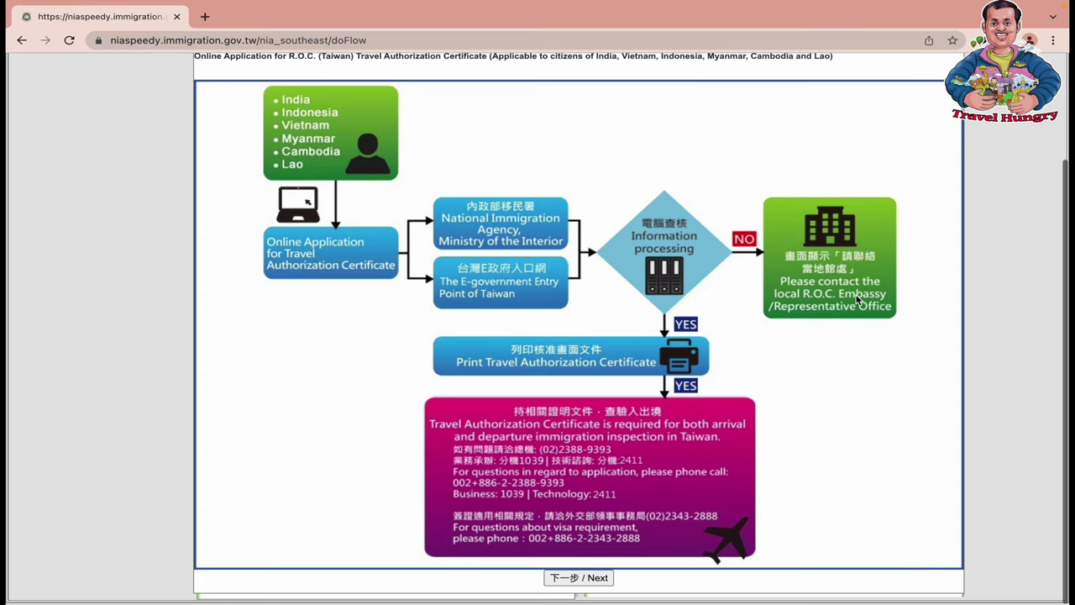
{"action": "left_click", "coordinate": [603, 580]}
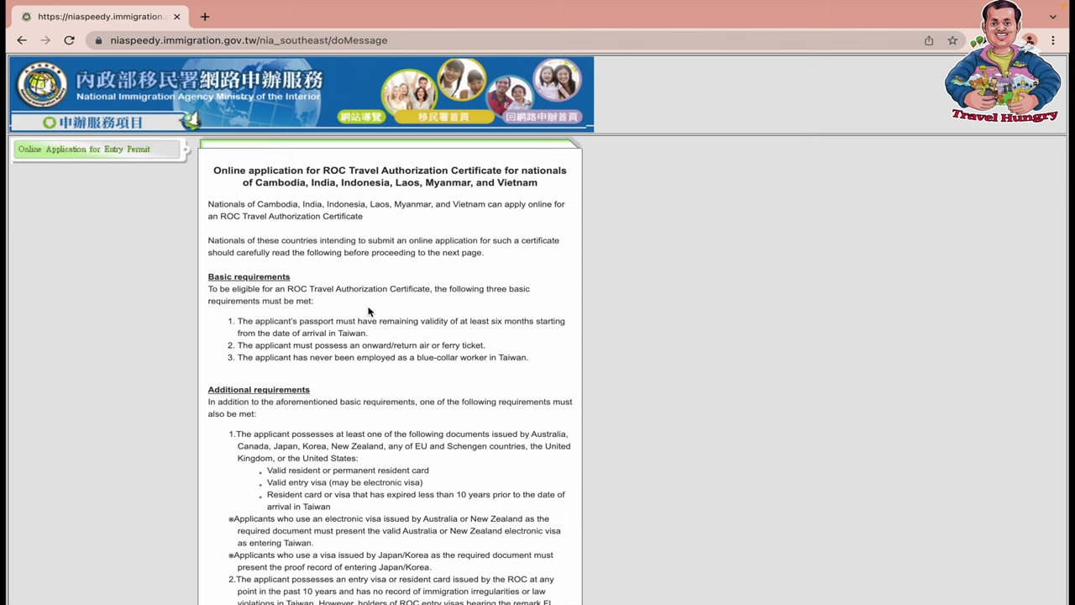
Review the basic and additional requirements and notes, then accept them to reach the blank form
{"action": "scroll", "coordinate": [368, 312], "scroll_direction": "down", "scroll_amount": 1}
{"action": "left_click_drag", "start_coordinate": [239, 282], "coordinate": [509, 311]}
{"action": "scroll", "coordinate": [509, 315], "scroll_direction": "down", "scroll_amount": 5}
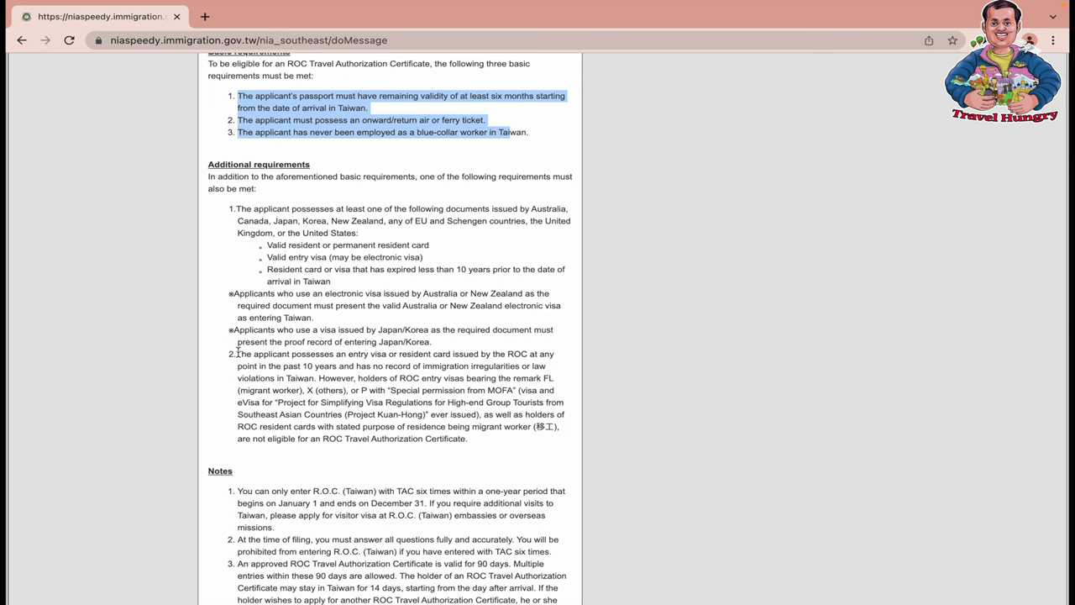
{"action": "left_click_drag", "start_coordinate": [238, 353], "coordinate": [523, 450]}
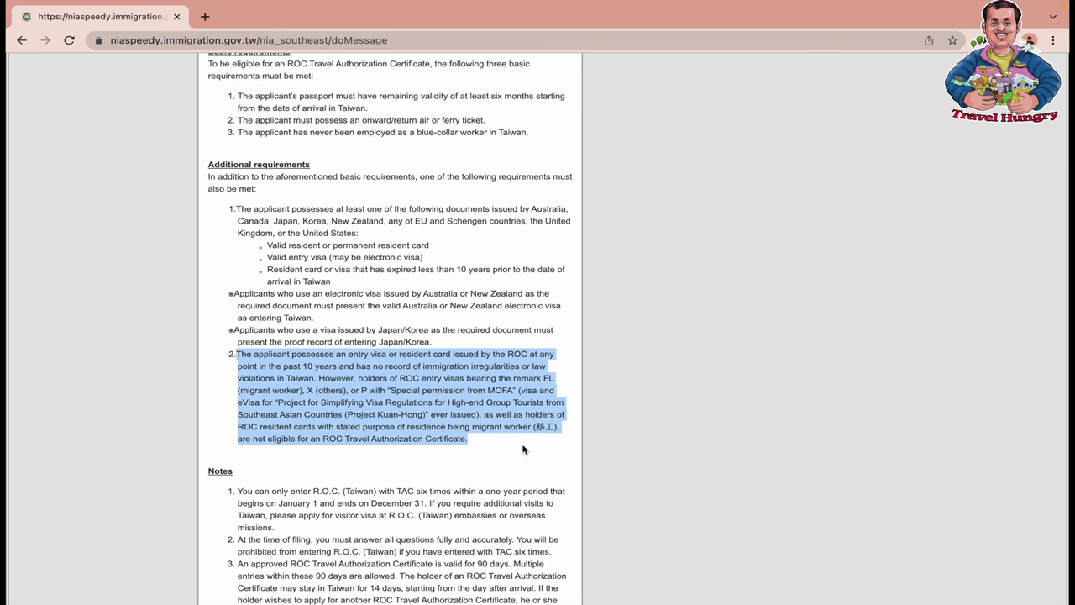
{"action": "scroll", "coordinate": [522, 449], "scroll_direction": "down", "scroll_amount": 5}
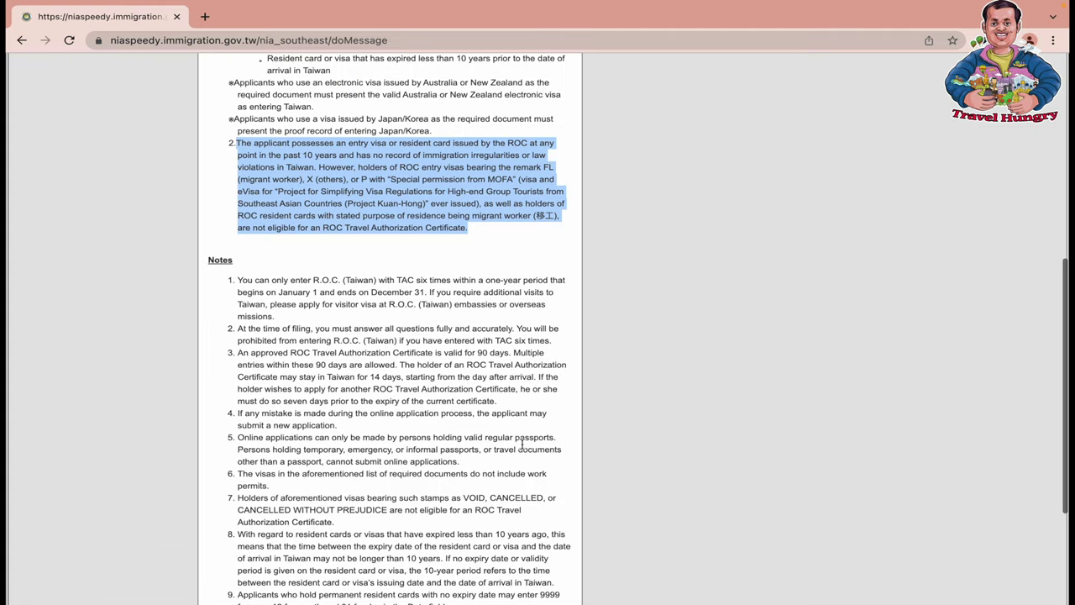
{"action": "scroll", "coordinate": [522, 446], "scroll_direction": "down", "scroll_amount": 5}
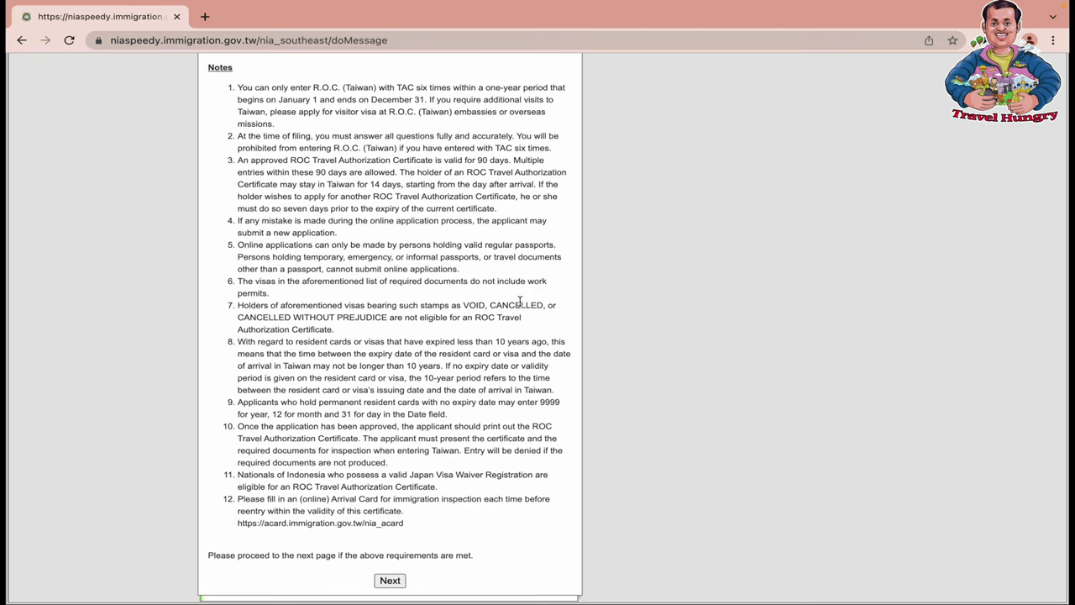
{"action": "left_click_drag", "start_coordinate": [239, 301], "coordinate": [374, 332]}
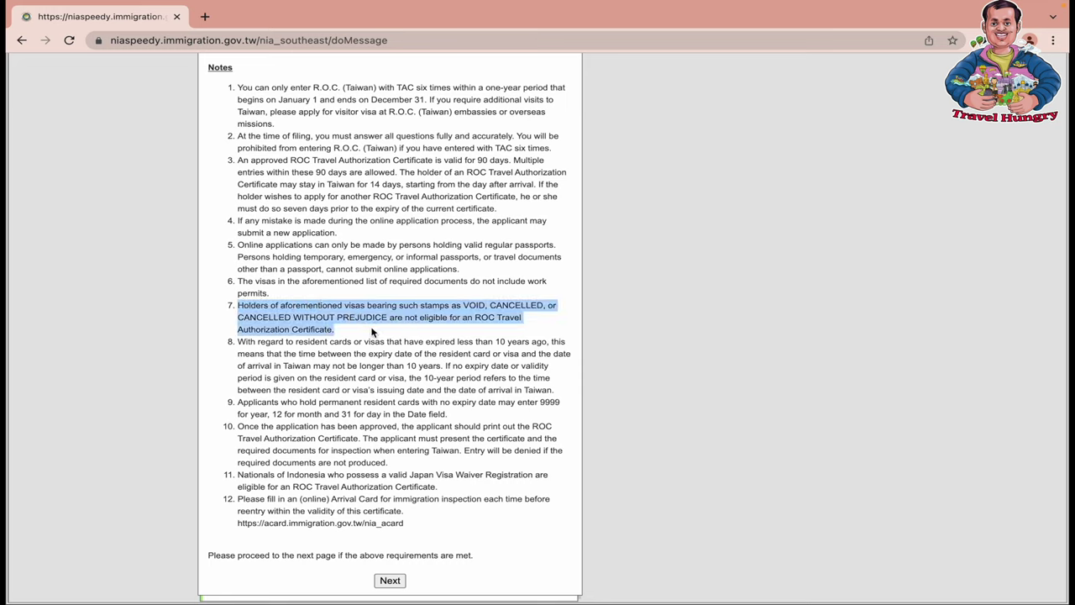
{"action": "left_click", "coordinate": [388, 583]}
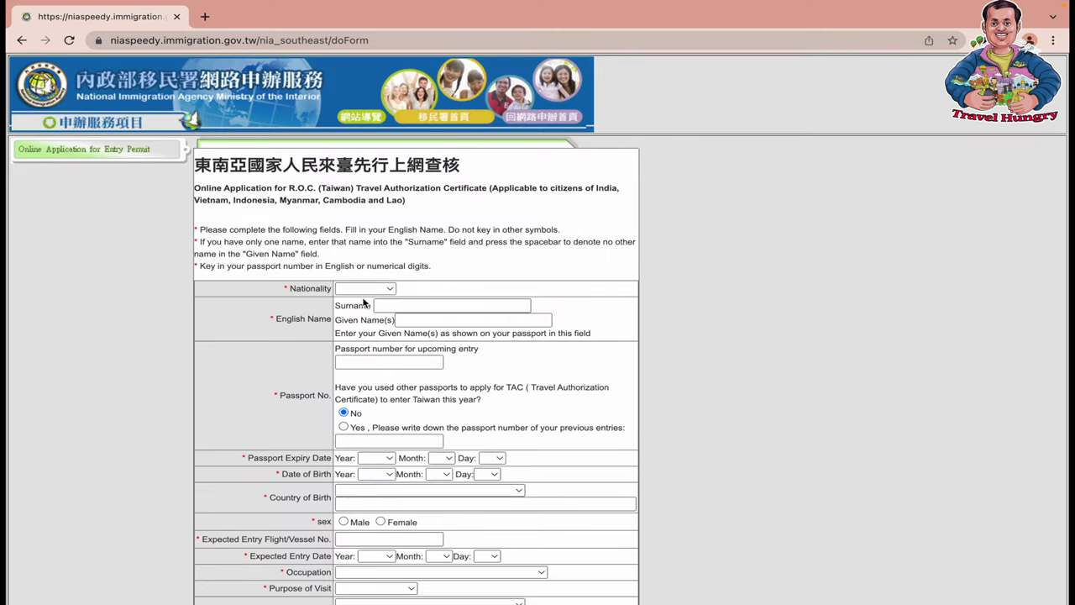
Set nationality to Indian, enter the applicant's surname and given name, and the passport number
{"action": "left_click", "coordinate": [357, 291]}
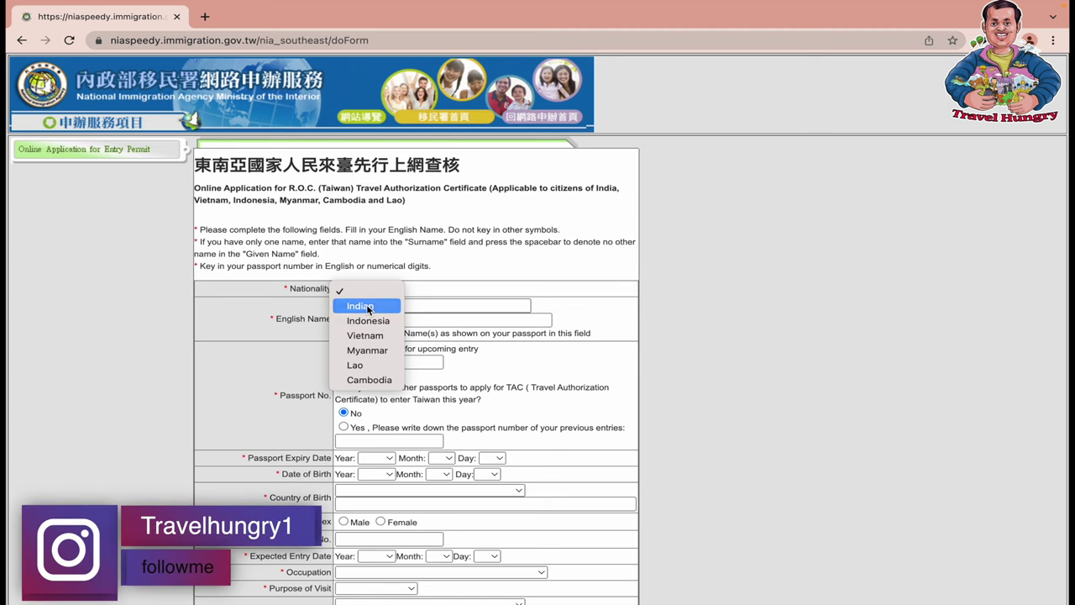
{"action": "left_click", "coordinate": [367, 307]}
{"action": "left_click", "coordinate": [395, 304]}
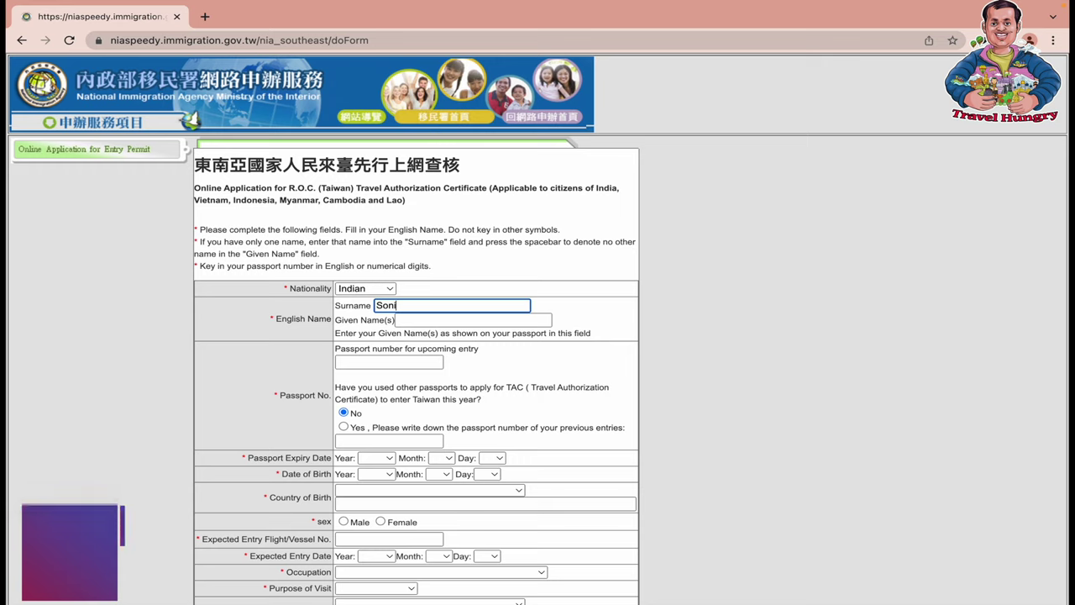
{"action": "key", "text": "Tab"}
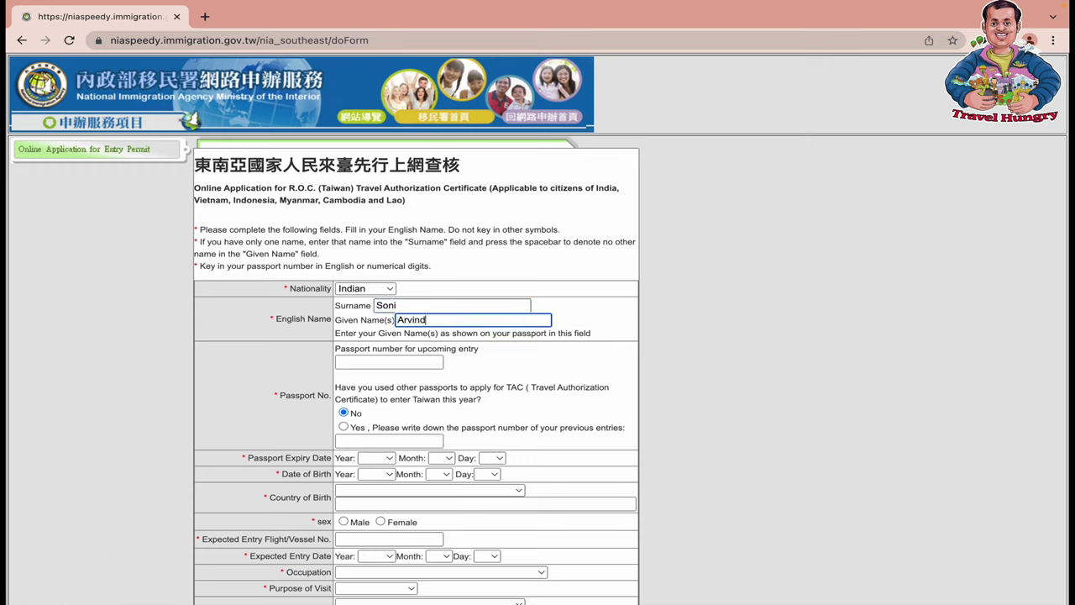
{"action": "left_click", "coordinate": [389, 362]}
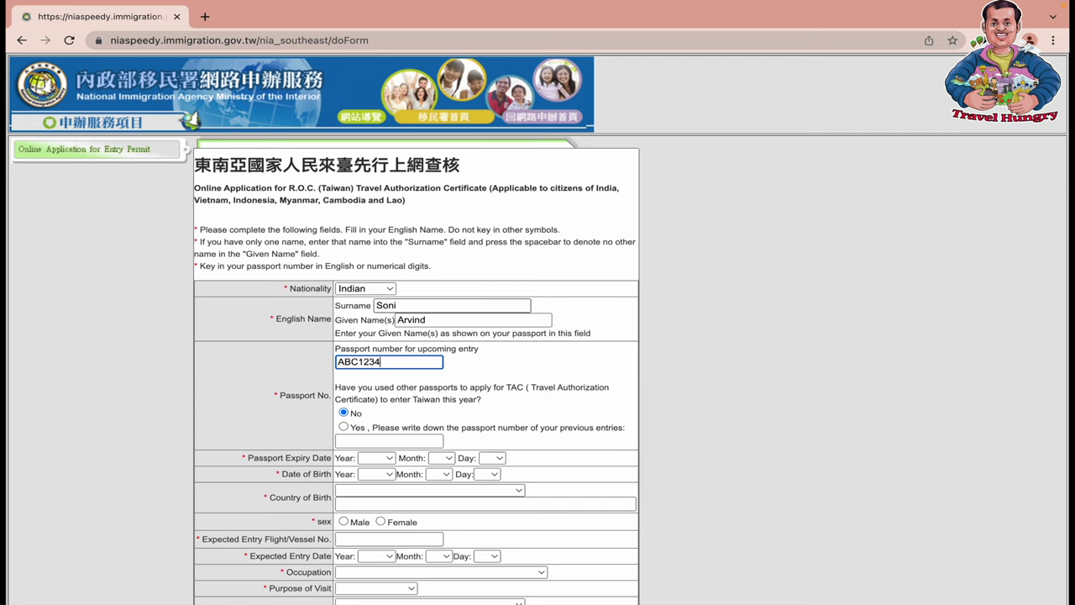
{"action": "scroll", "coordinate": [365, 421], "scroll_direction": "down", "scroll_amount": 2}
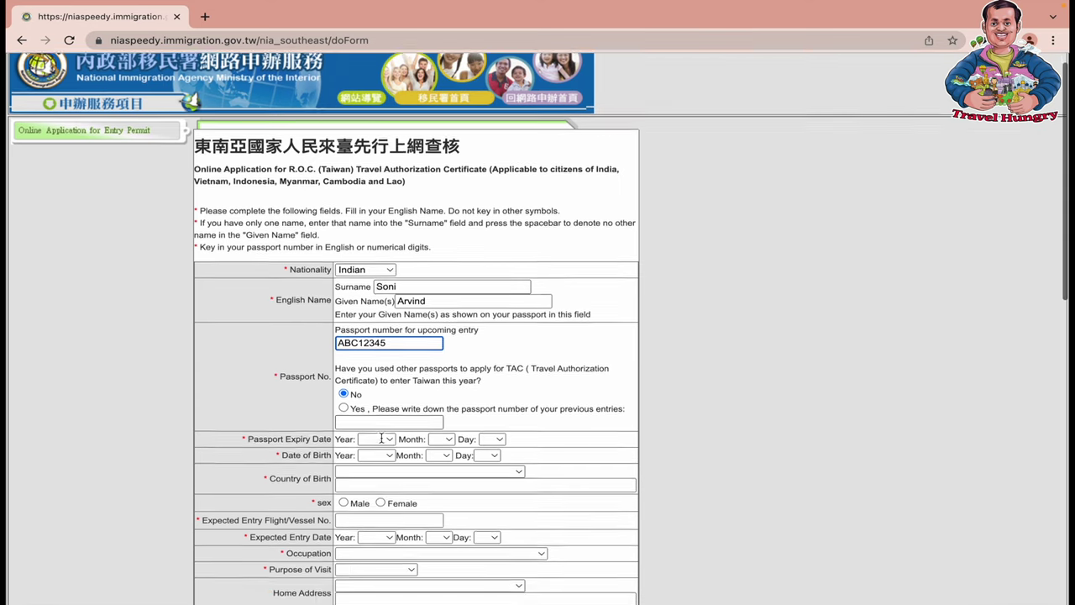
Set the passport expiry date to 2032 / 3 / 3
{"action": "left_click", "coordinate": [388, 388]}
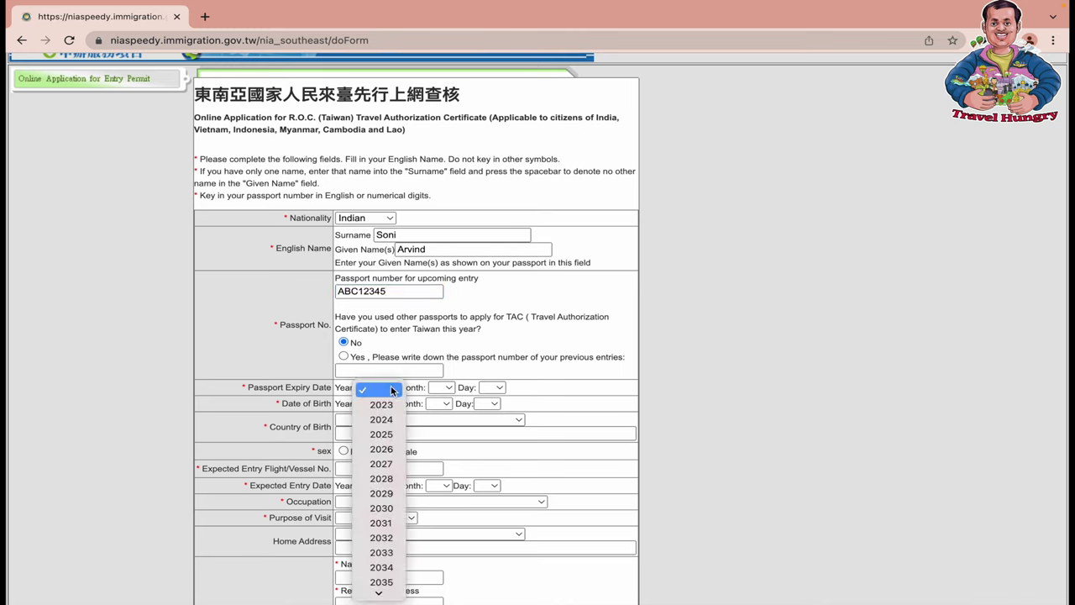
{"action": "left_click", "coordinate": [383, 538]}
{"action": "left_click", "coordinate": [443, 387]}
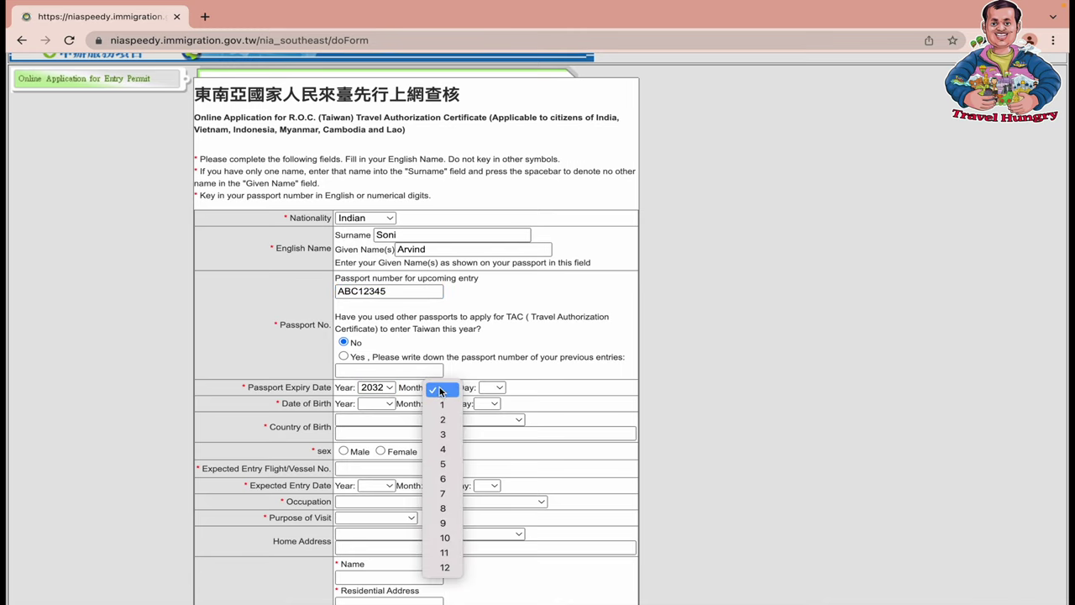
{"action": "left_click", "coordinate": [441, 447]}
{"action": "left_click", "coordinate": [493, 388]}
{"action": "left_click", "coordinate": [493, 436]}
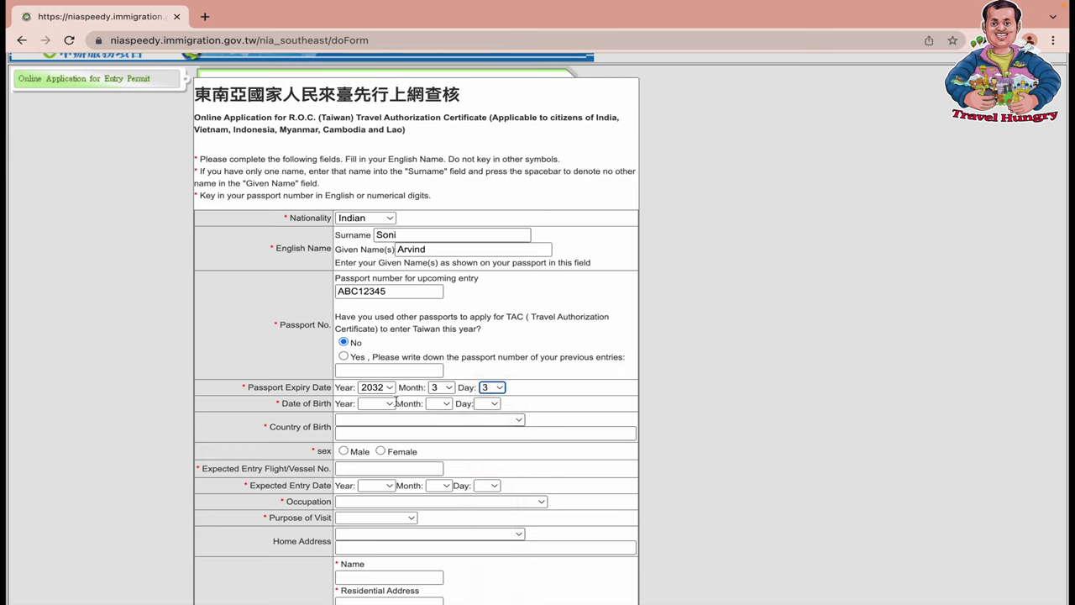
Set the date of birth to 1980 / 1 / 1
{"action": "left_click", "coordinate": [382, 404]}
{"action": "scroll", "coordinate": [383, 496], "scroll_direction": "down", "scroll_amount": 10}
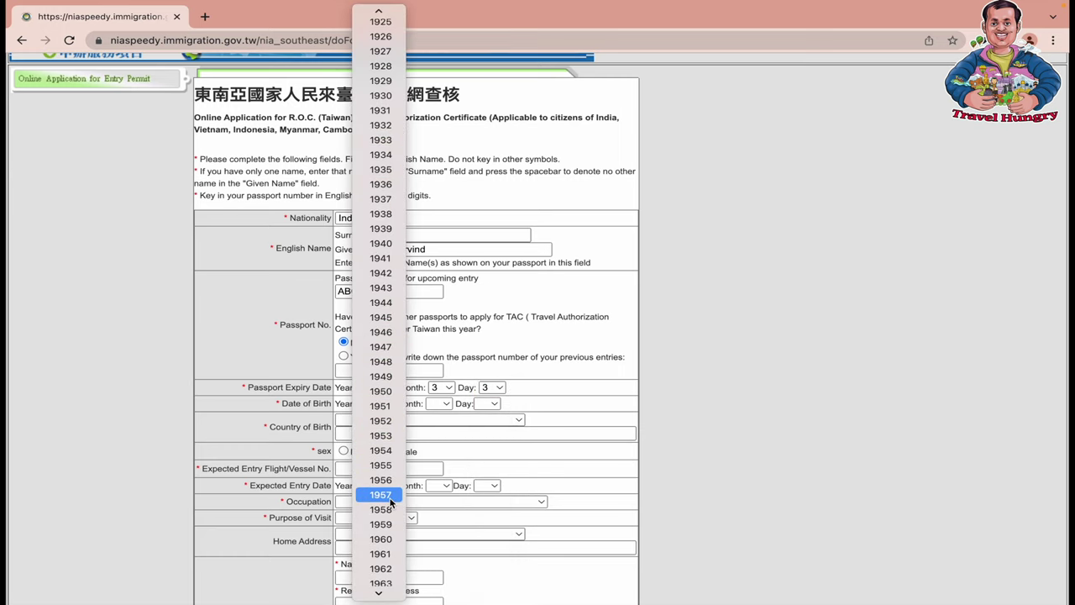
{"action": "scroll", "coordinate": [391, 502], "scroll_direction": "down", "scroll_amount": 5}
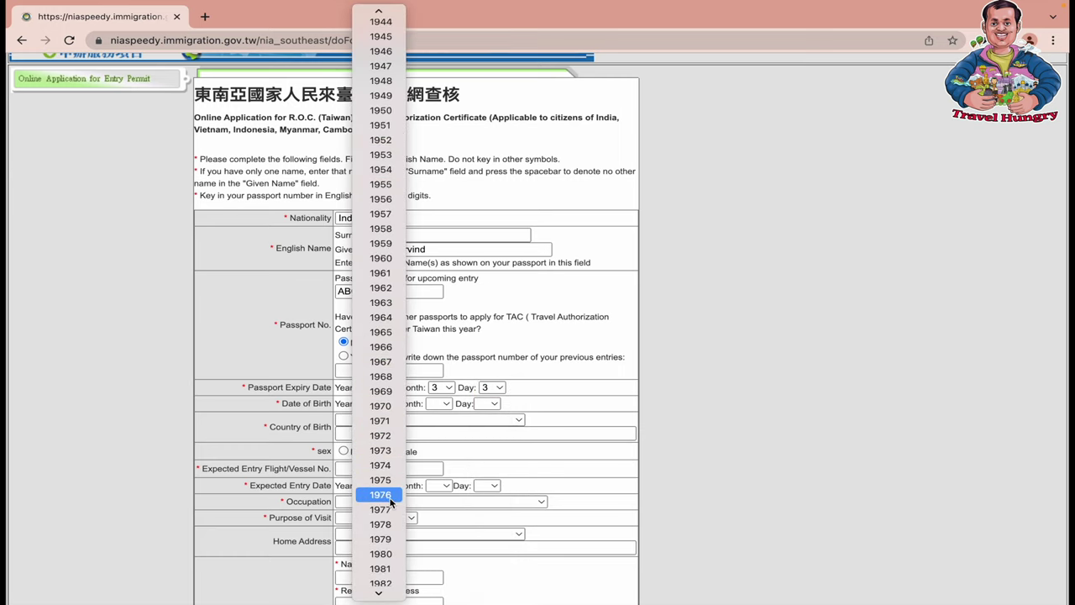
{"action": "left_click", "coordinate": [380, 553]}
{"action": "left_click", "coordinate": [443, 404]}
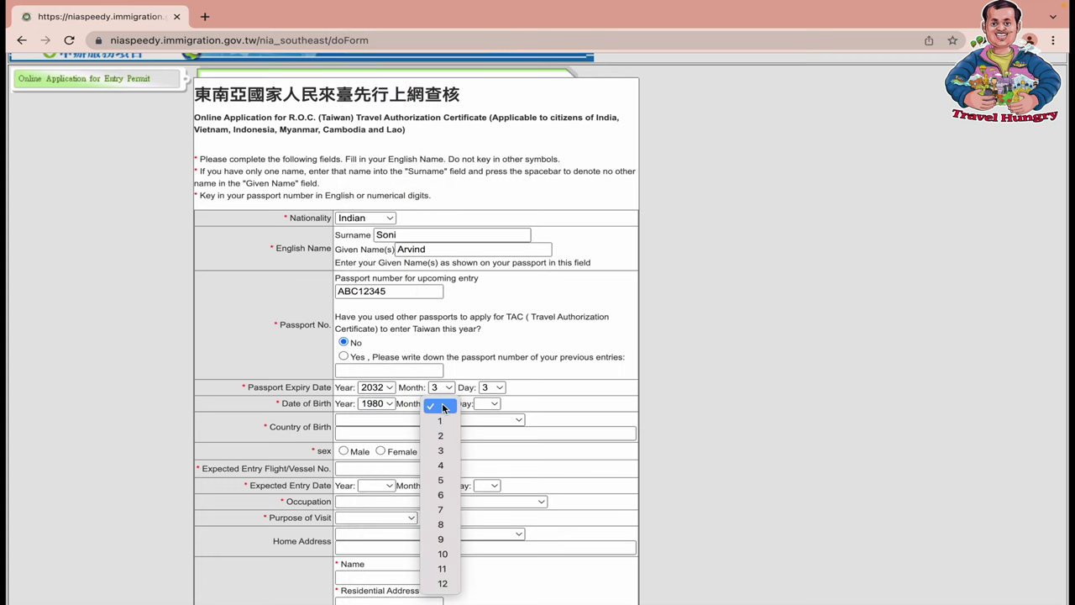
{"action": "left_click", "coordinate": [440, 421]}
{"action": "left_click", "coordinate": [487, 404]}
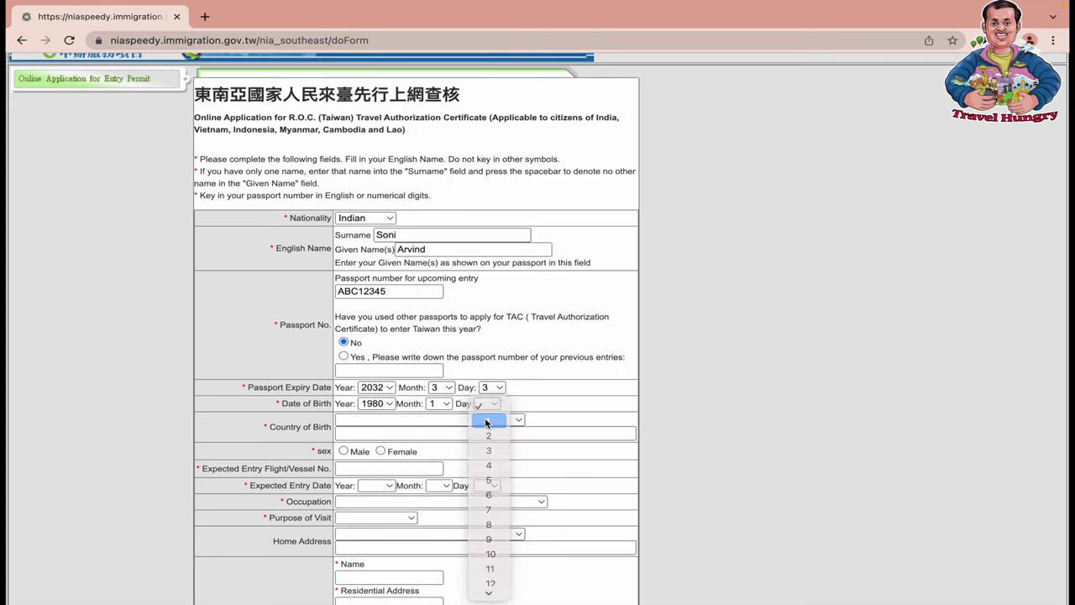
{"action": "left_click", "coordinate": [486, 423]}
Choose India as the country of birth
{"action": "left_click", "coordinate": [394, 423]}
{"action": "type", "text": "ind"}
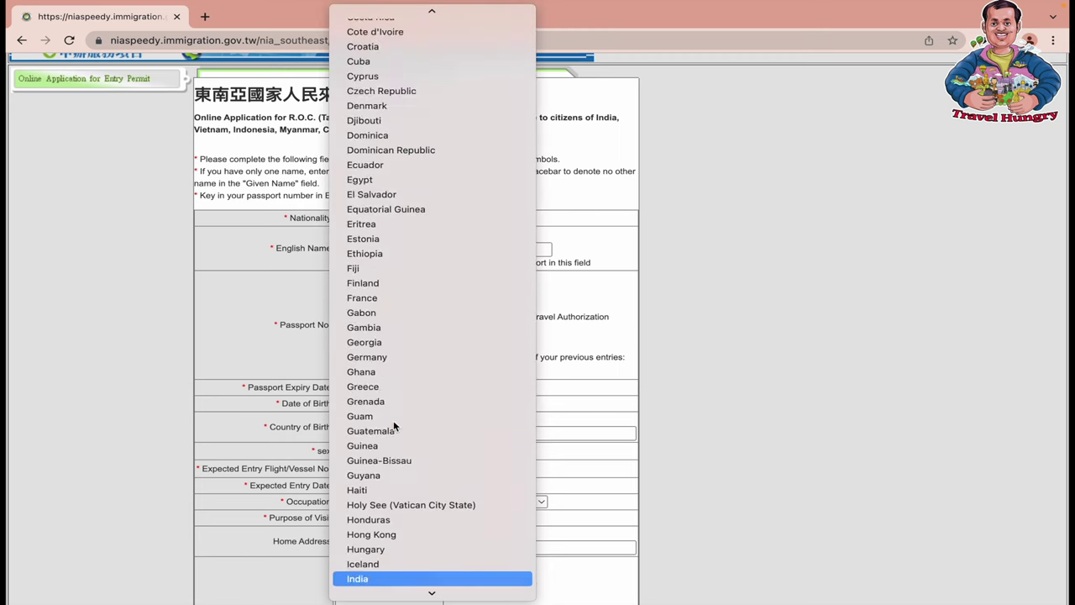
{"action": "scroll", "coordinate": [394, 424], "scroll_direction": "down", "scroll_amount": 2}
{"action": "left_click", "coordinate": [381, 491]}
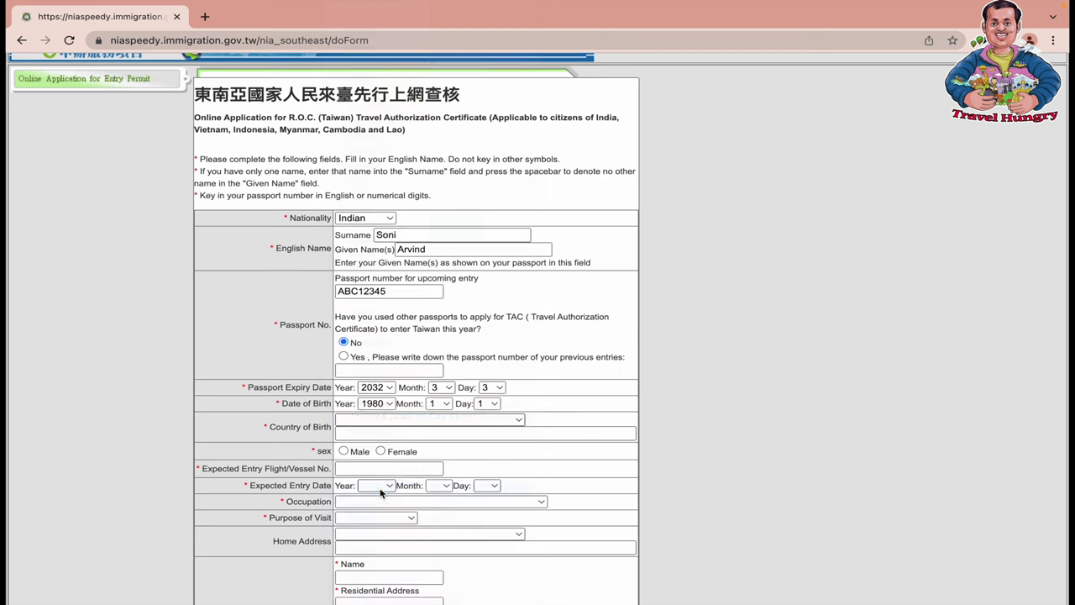
{"action": "scroll", "coordinate": [403, 464], "scroll_direction": "down", "scroll_amount": 2}
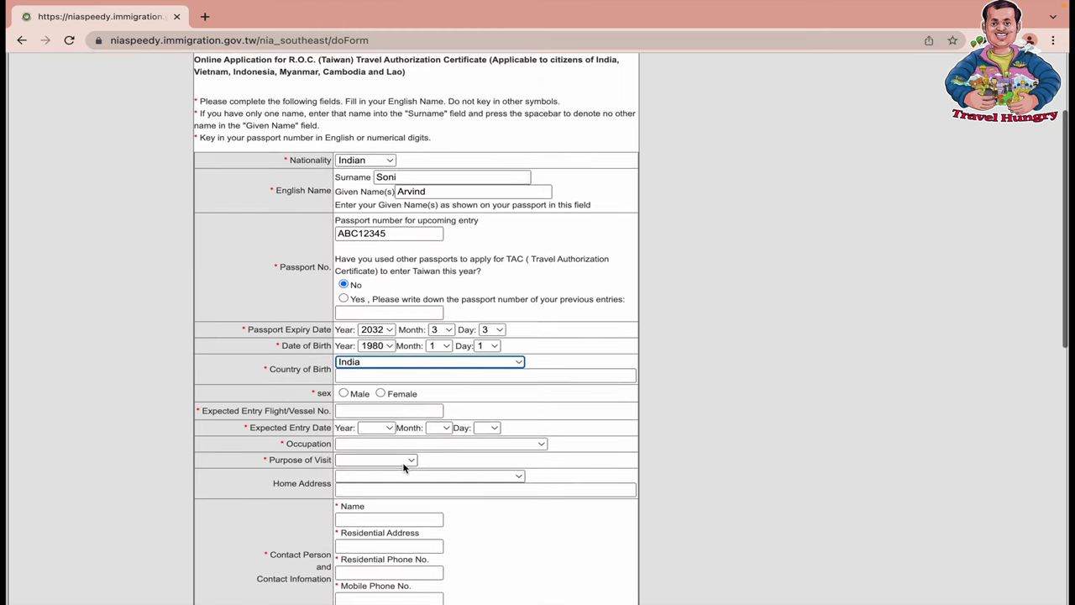
Mark the applicant as Male and enter flight number VJ282
{"action": "left_click", "coordinate": [343, 393]}
{"action": "left_click", "coordinate": [389, 409]}
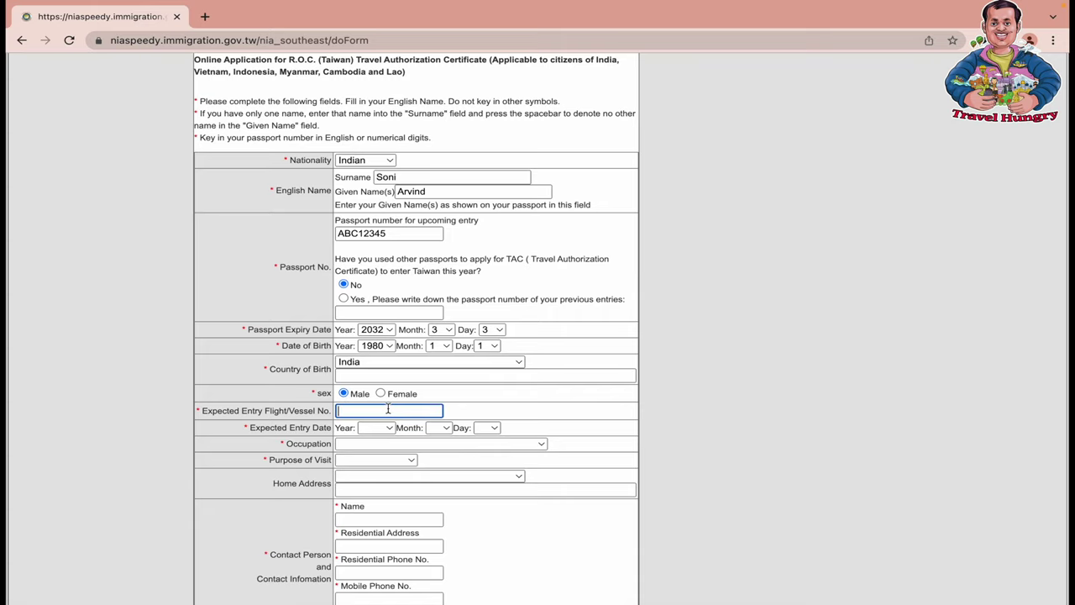
{"action": "type", "text": "VJ282"}
{"action": "scroll", "coordinate": [476, 441], "scroll_direction": "down", "scroll_amount": 1}
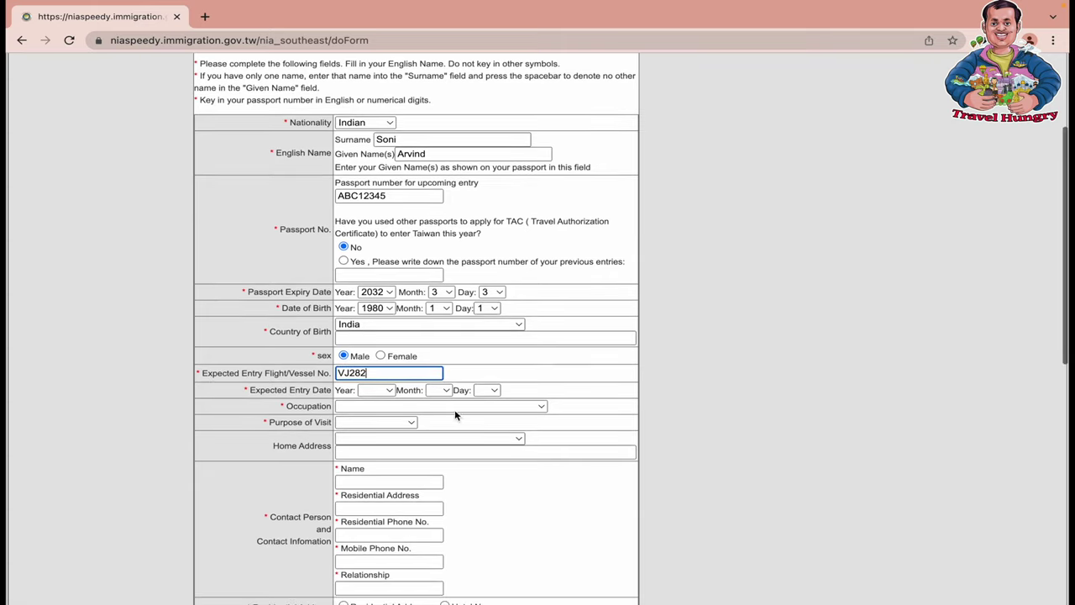
Set the expected entry date to 2023 / 6 / 10
{"action": "left_click", "coordinate": [395, 391]}
{"action": "left_click", "coordinate": [381, 407]}
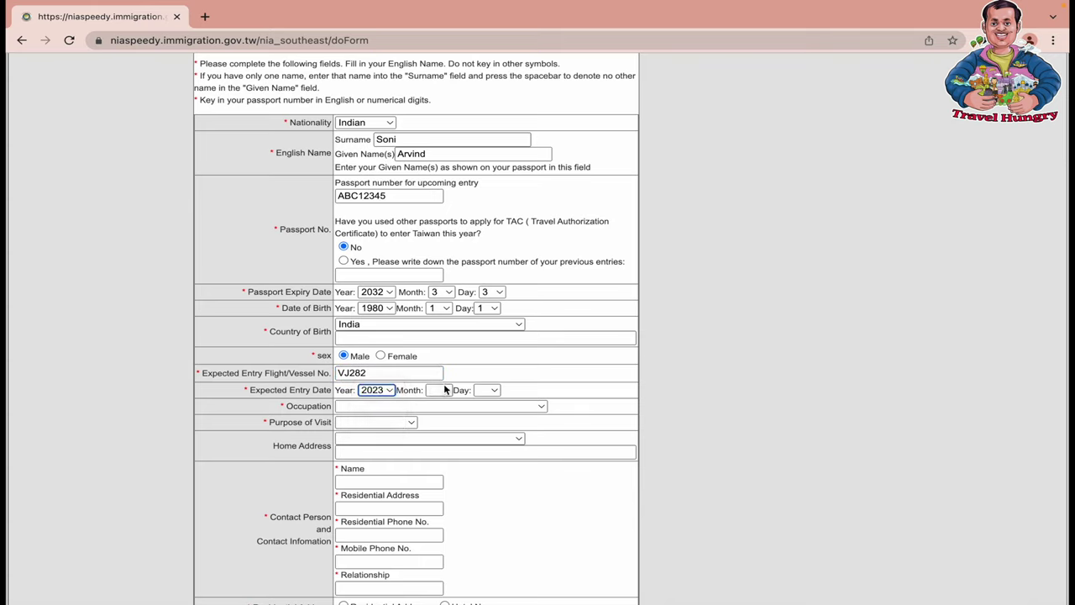
{"action": "left_click", "coordinate": [443, 389]}
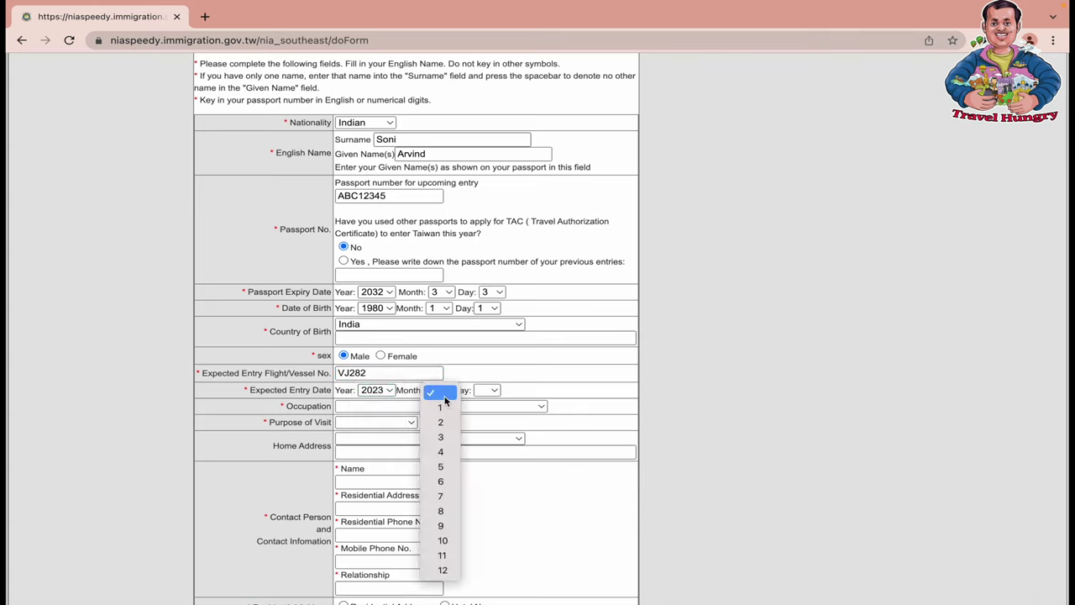
{"action": "left_click", "coordinate": [444, 483]}
{"action": "left_click", "coordinate": [487, 393]}
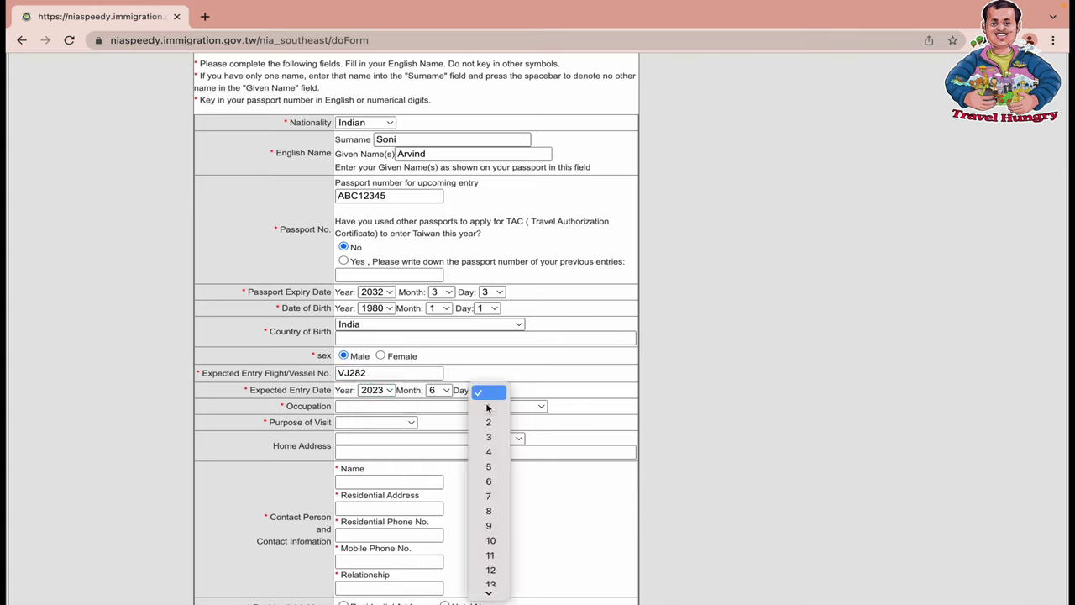
{"action": "left_click", "coordinate": [491, 540]}
Choose occupation BUSINESS/DIRCTOR/CEO/HOUSEWORKS and purpose of visit 3.Sightseeing
{"action": "left_click", "coordinate": [423, 407]}
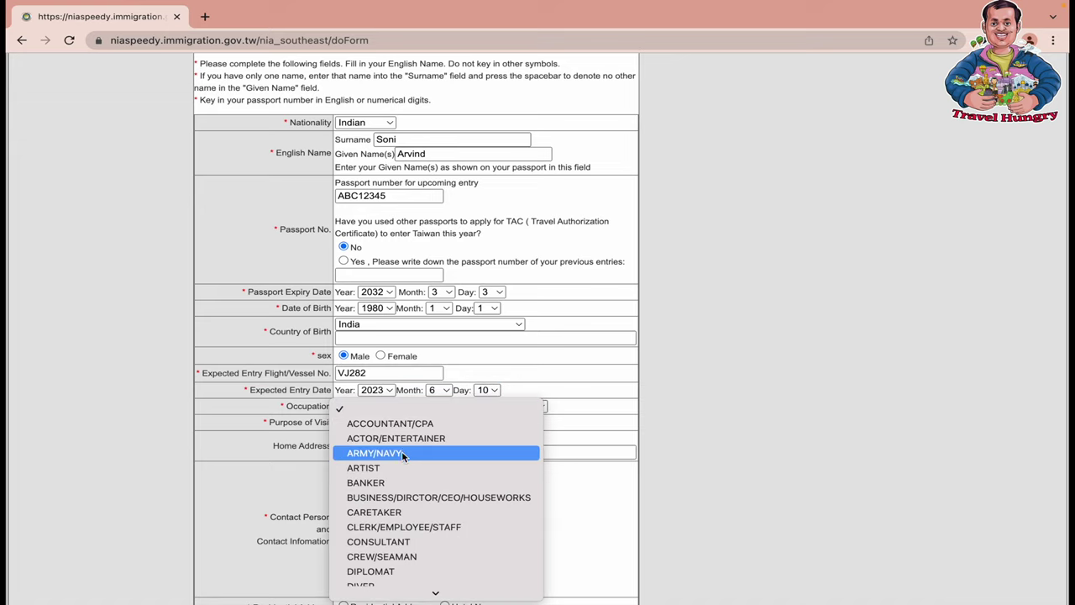
{"action": "left_click", "coordinate": [410, 497]}
{"action": "left_click", "coordinate": [396, 423]}
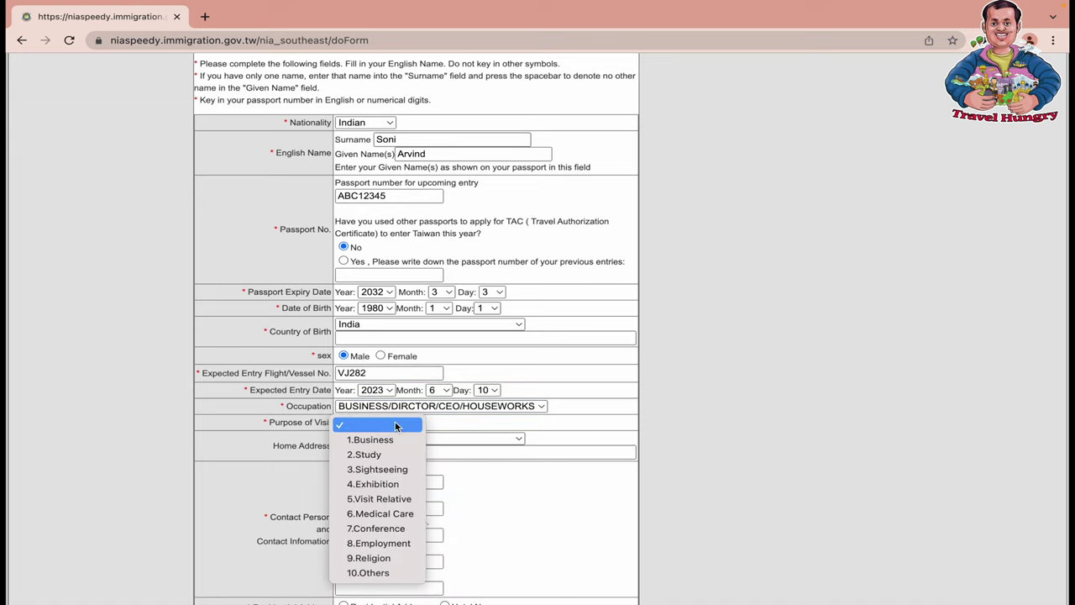
{"action": "left_click", "coordinate": [394, 472]}
Set the home address to India, New Delhi
{"action": "scroll", "coordinate": [398, 473], "scroll_direction": "down", "scroll_amount": 1}
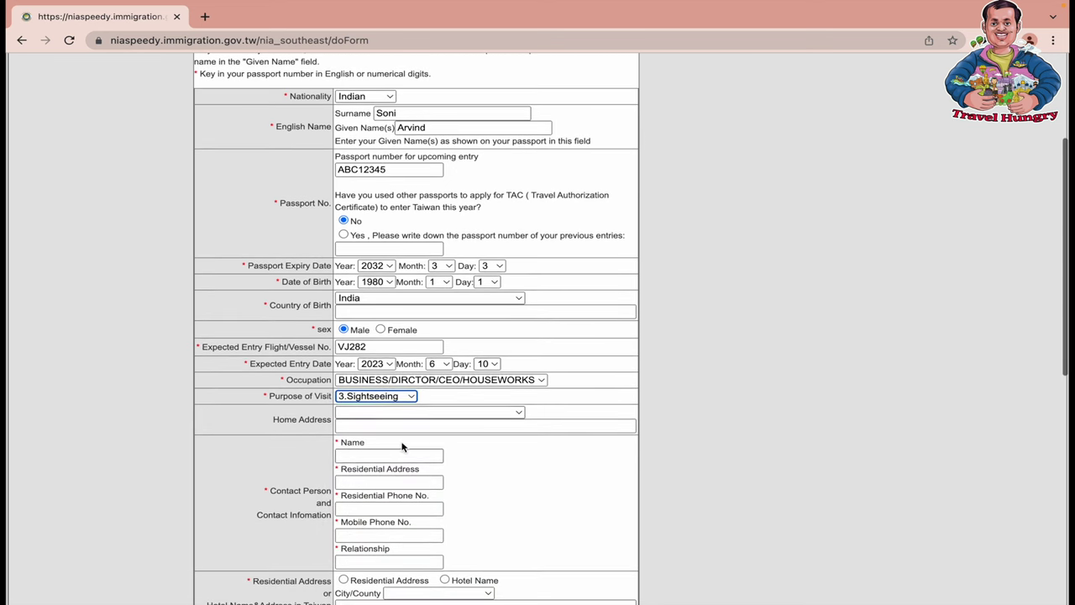
{"action": "left_click", "coordinate": [416, 414]}
{"action": "type", "text": "india"}
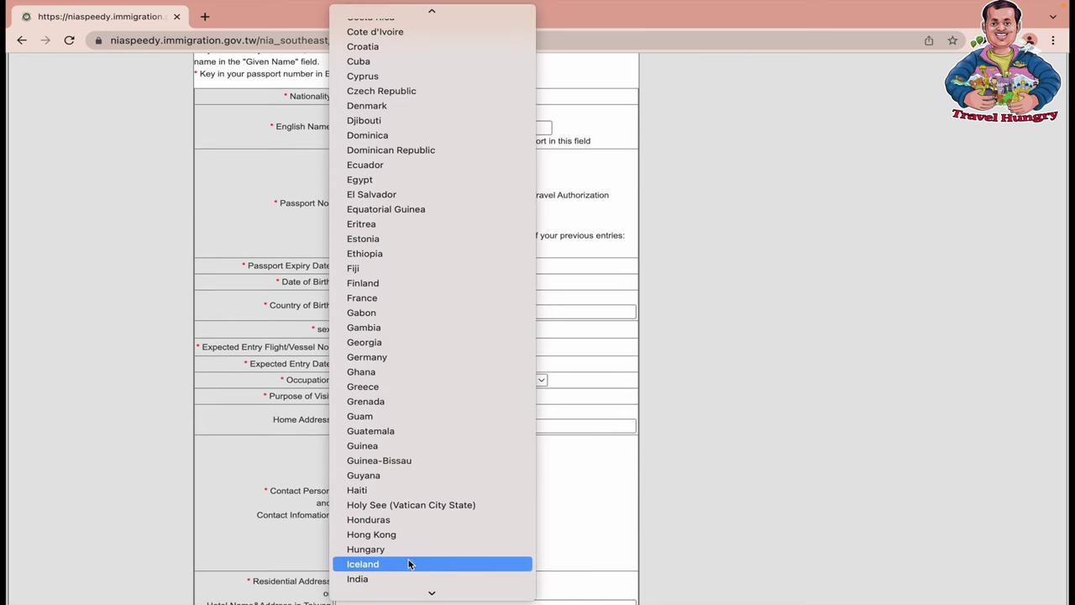
{"action": "left_click", "coordinate": [398, 576]}
{"action": "left_click", "coordinate": [375, 426]}
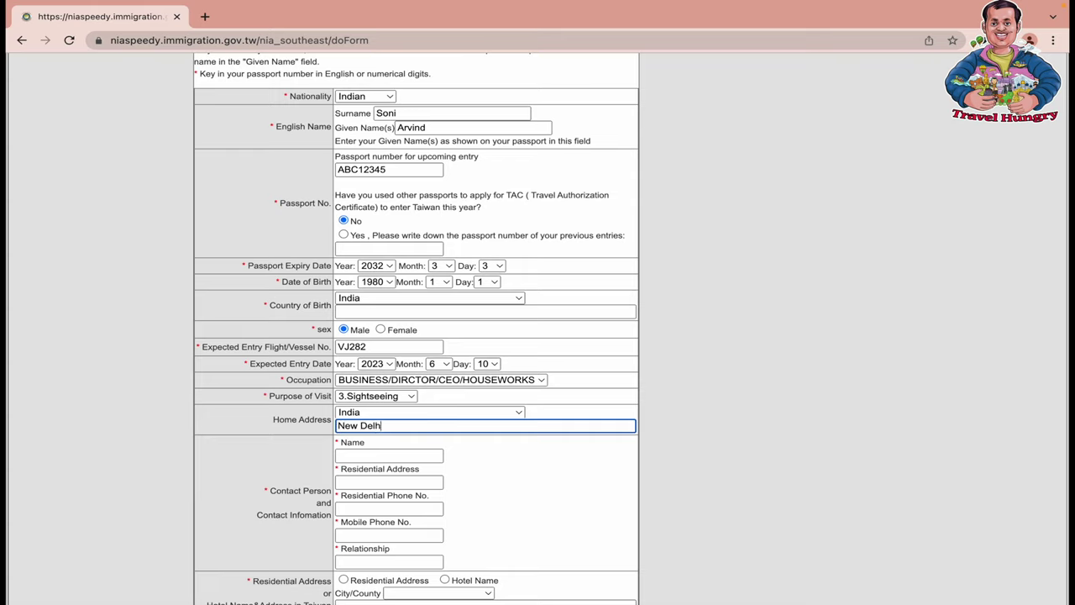
{"action": "type", "text": "New Delhi"}
Enter the contact person's name and residential address, correcting a mistaken entry
{"action": "left_click", "coordinate": [385, 455]}
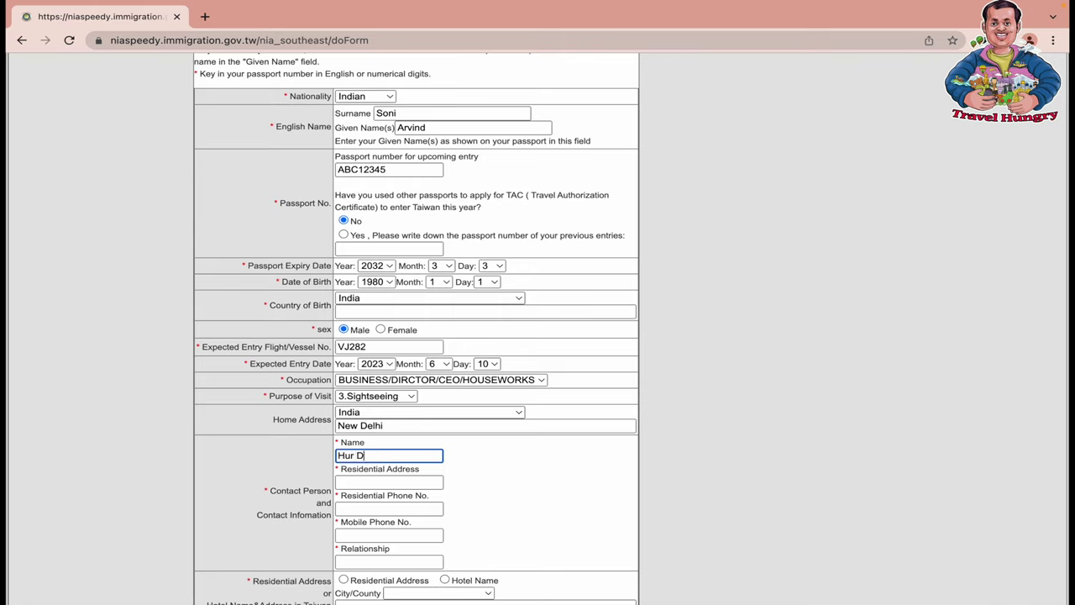
{"action": "left_click", "coordinate": [392, 480]}
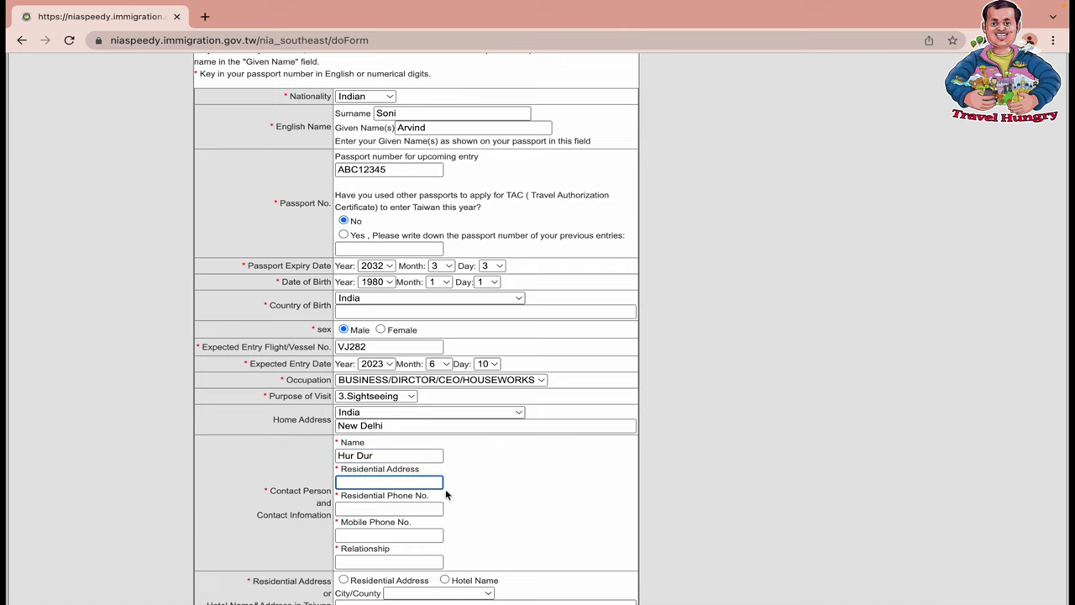
{"action": "type", "text": "96666666666"}
{"action": "key", "text": "super+a"}
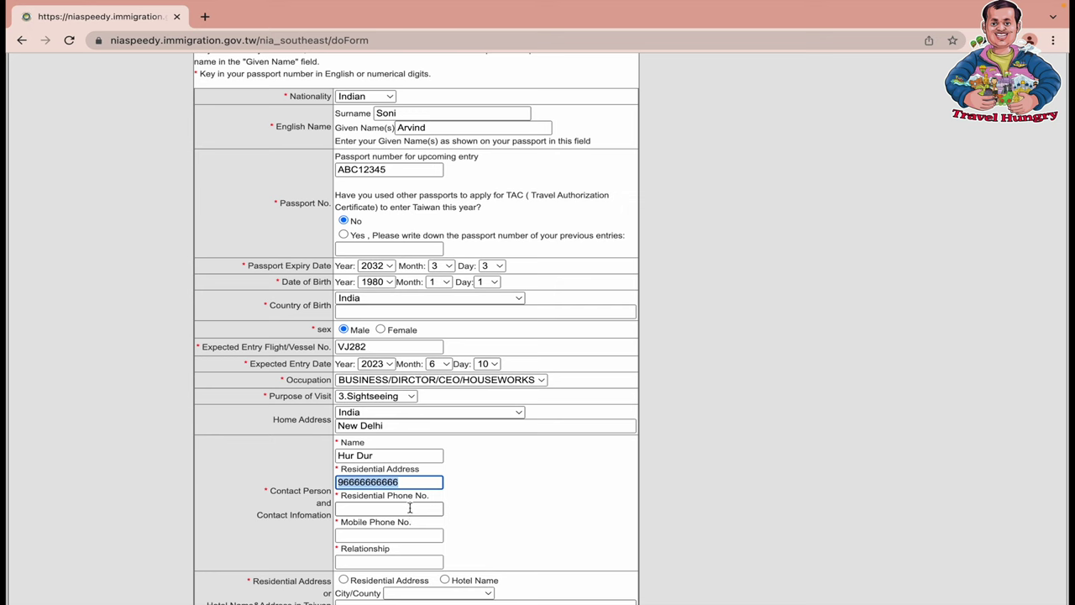
{"action": "left_click", "coordinate": [410, 508]}
{"action": "scroll", "coordinate": [410, 508], "scroll_direction": "down", "scroll_amount": 2}
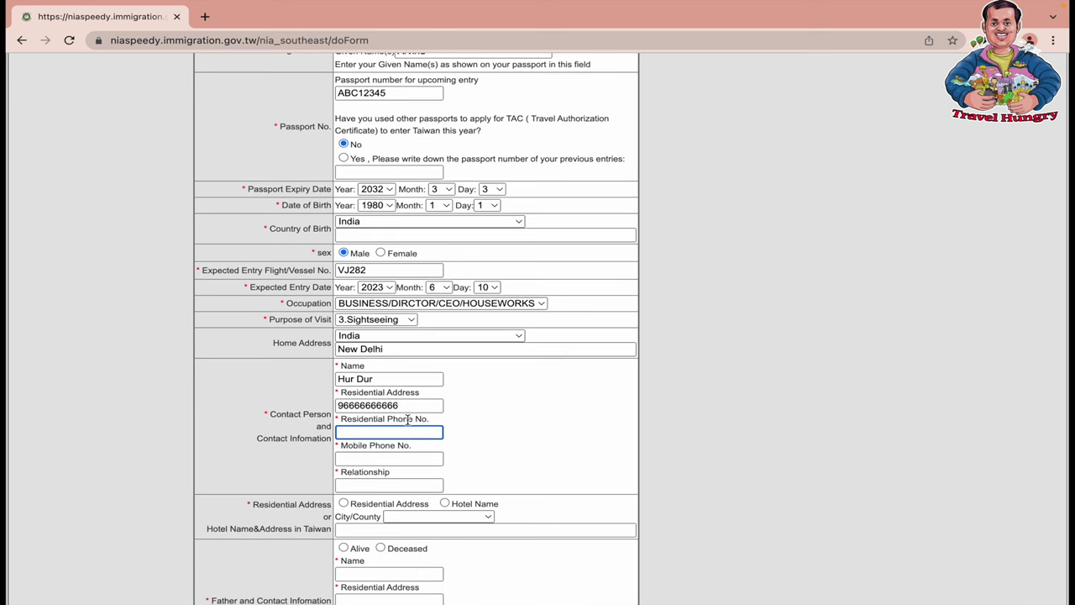
{"action": "key", "text": "shift+Tab"}
{"action": "key", "text": "ctrl+c"}
{"action": "key", "text": "BackSpace"}
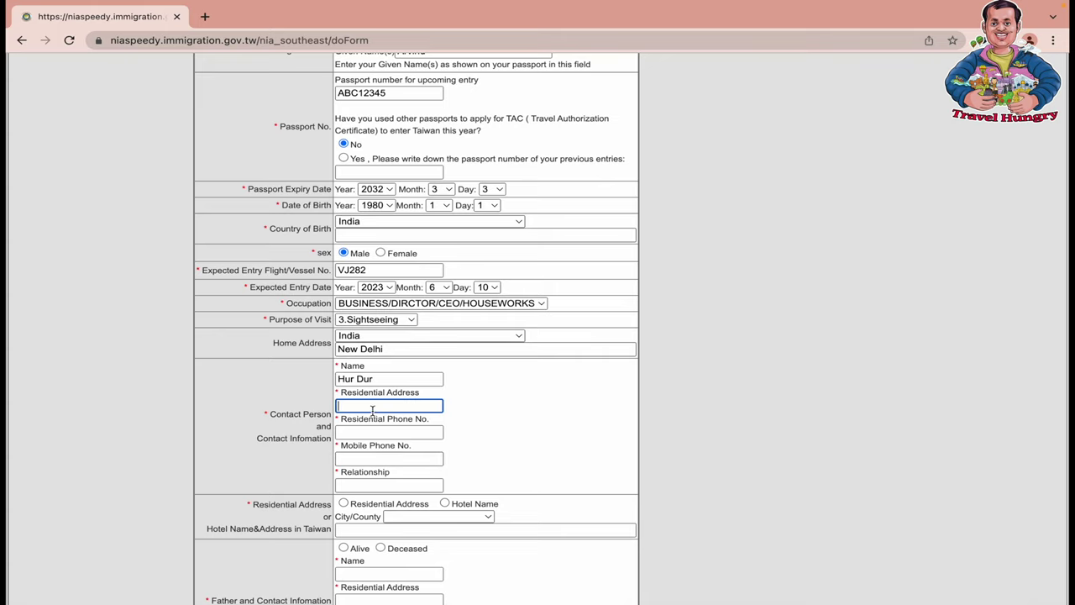
{"action": "type", "text": "Hur Dur"}
Paste the contact's residential and mobile phone numbers and set the relationship to Wife
{"action": "left_click", "coordinate": [381, 434]}
{"action": "key", "text": "ctrl+v"}
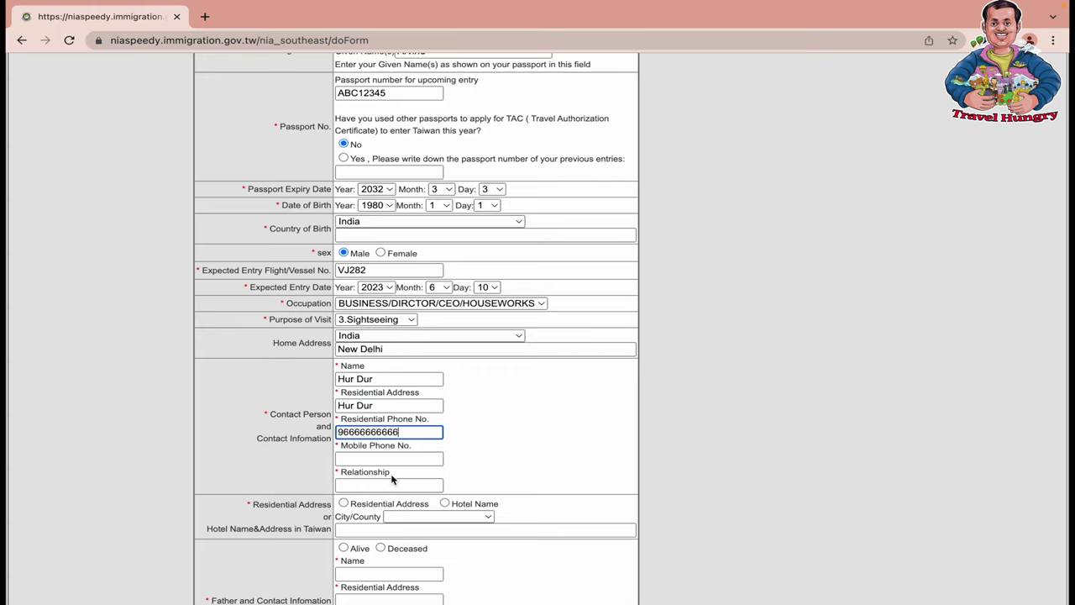
{"action": "left_click", "coordinate": [402, 458]}
{"action": "key", "text": "ctrl+v"}
{"action": "left_click", "coordinate": [399, 483]}
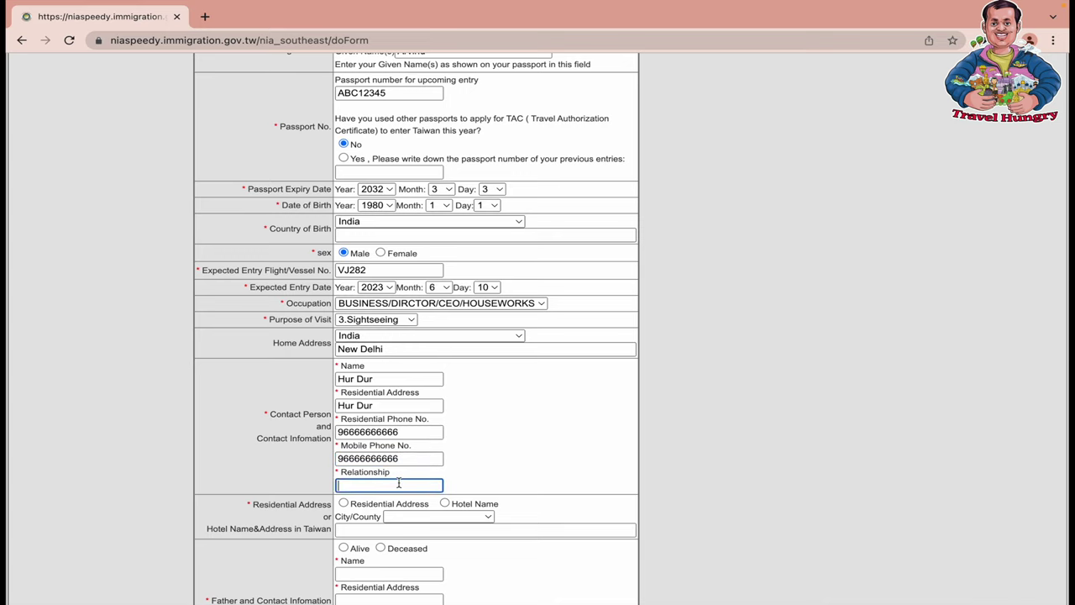
{"action": "type", "text": "Wife"}
{"action": "left_click", "coordinate": [519, 458]}
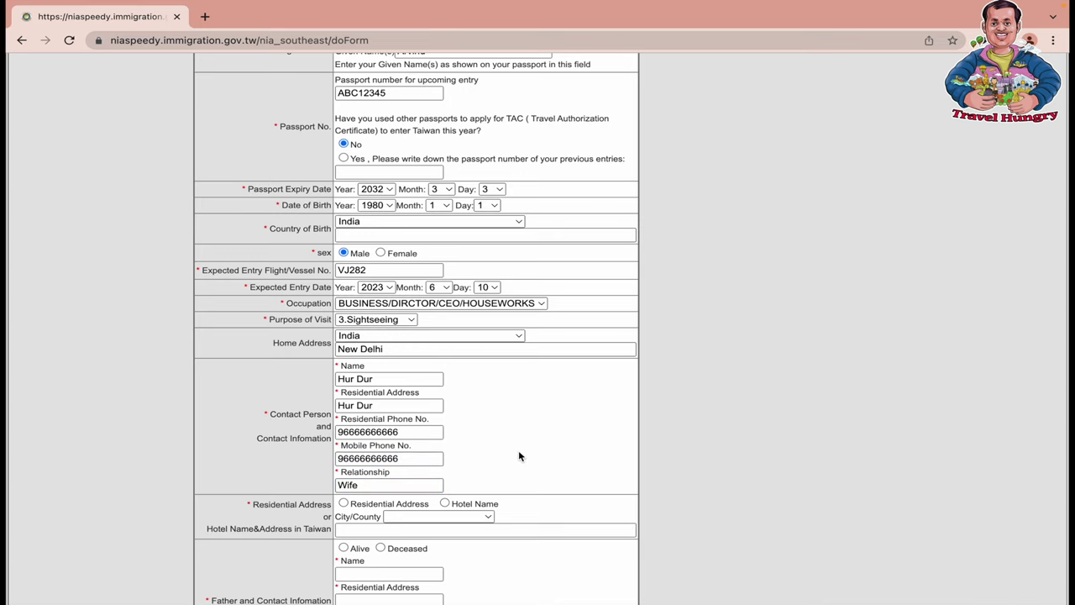
{"action": "scroll", "coordinate": [519, 453], "scroll_direction": "down", "scroll_amount": 3}
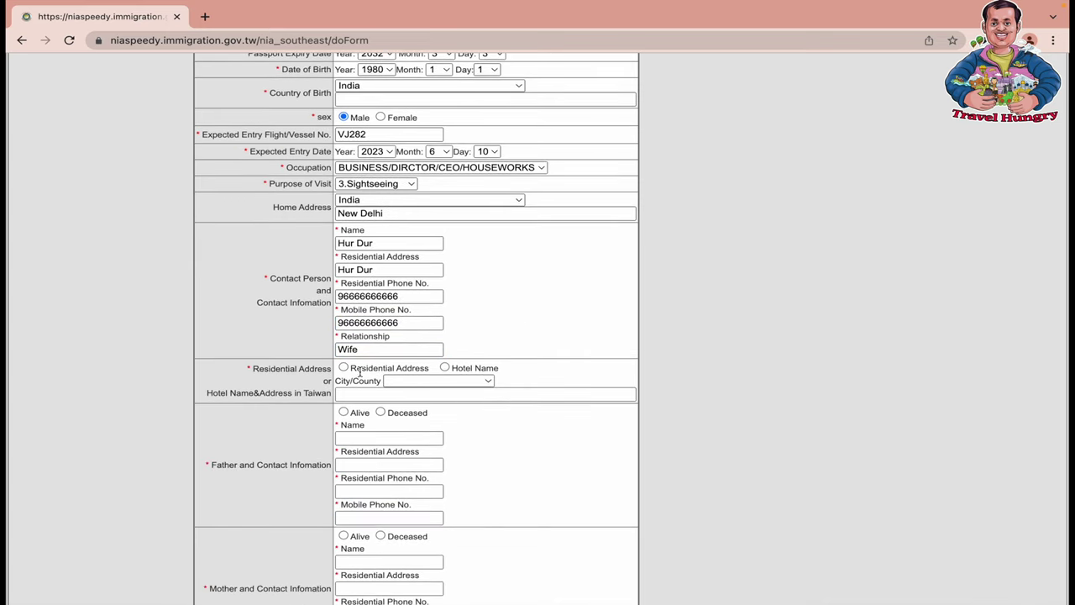
Set the stay in Taiwan to a hotel in 1 Taipei City named Suna Taichi Hotel
{"action": "left_click", "coordinate": [445, 368]}
{"action": "left_click", "coordinate": [445, 382]}
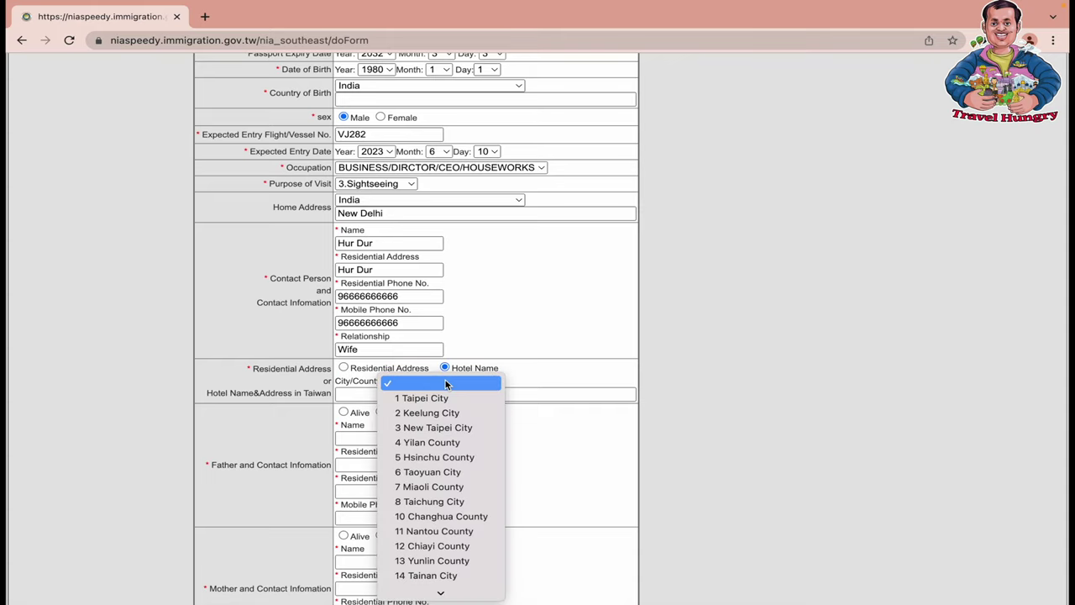
{"action": "left_click", "coordinate": [415, 398]}
{"action": "left_click", "coordinate": [414, 395]}
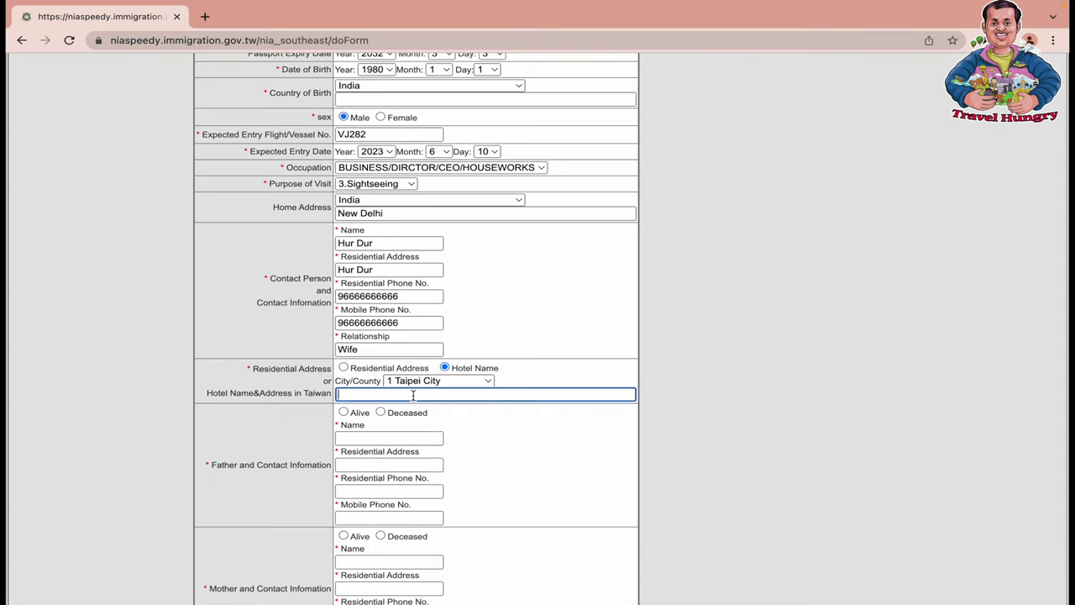
{"action": "type", "text": "Suna Taichi Hotel"}
{"action": "scroll", "coordinate": [391, 459], "scroll_direction": "down", "scroll_amount": 2}
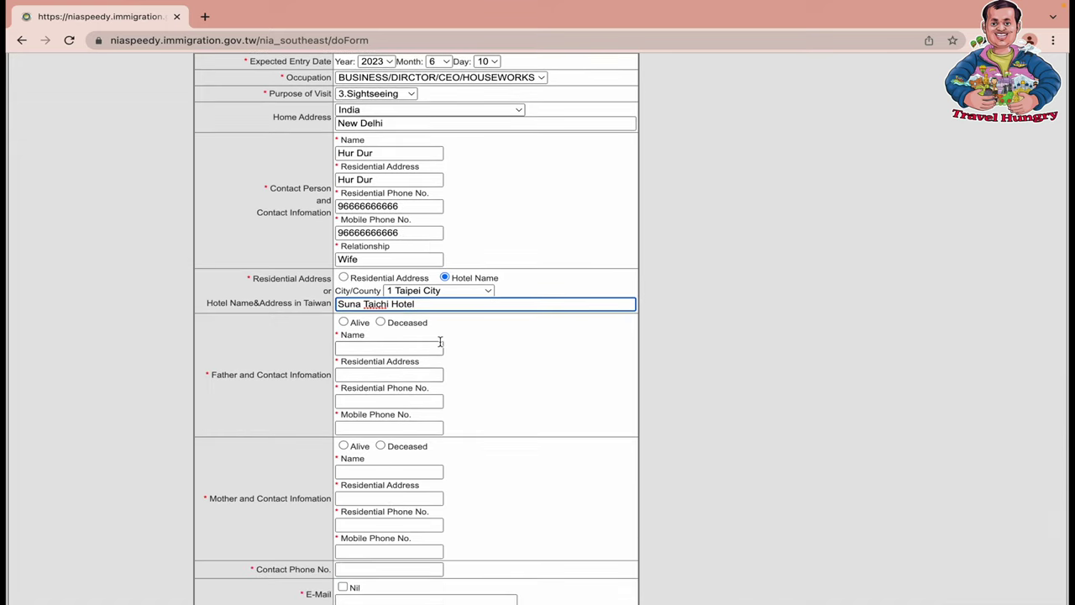
Mark the father as deceased and fill in his name, address and phone numbers
{"action": "left_click", "coordinate": [381, 322]}
{"action": "left_click", "coordinate": [380, 348]}
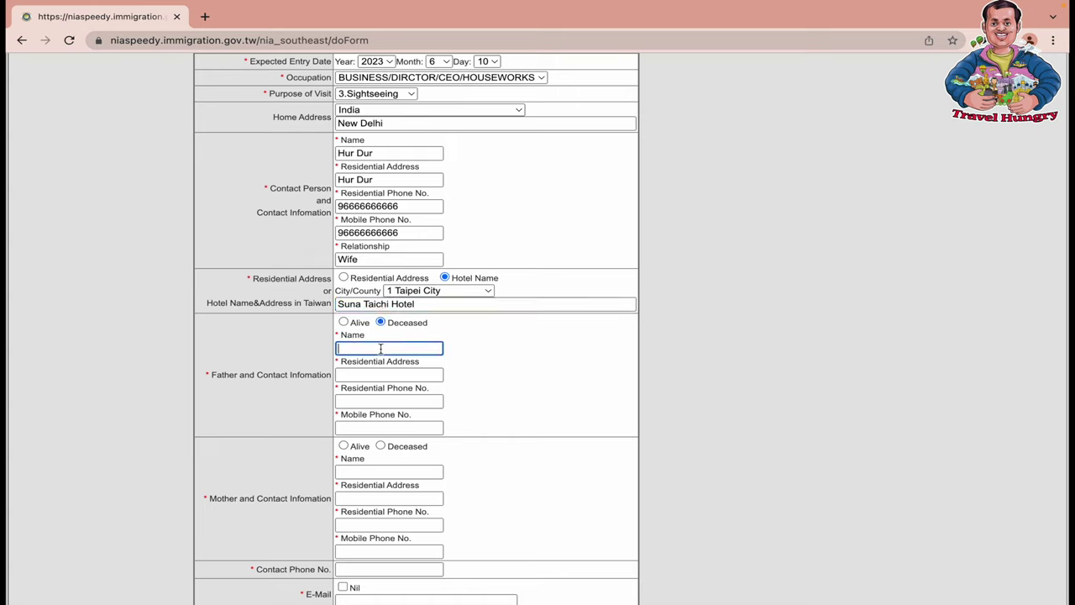
{"action": "type", "text": "UUUU UUUU"}
{"action": "left_click", "coordinate": [392, 374]}
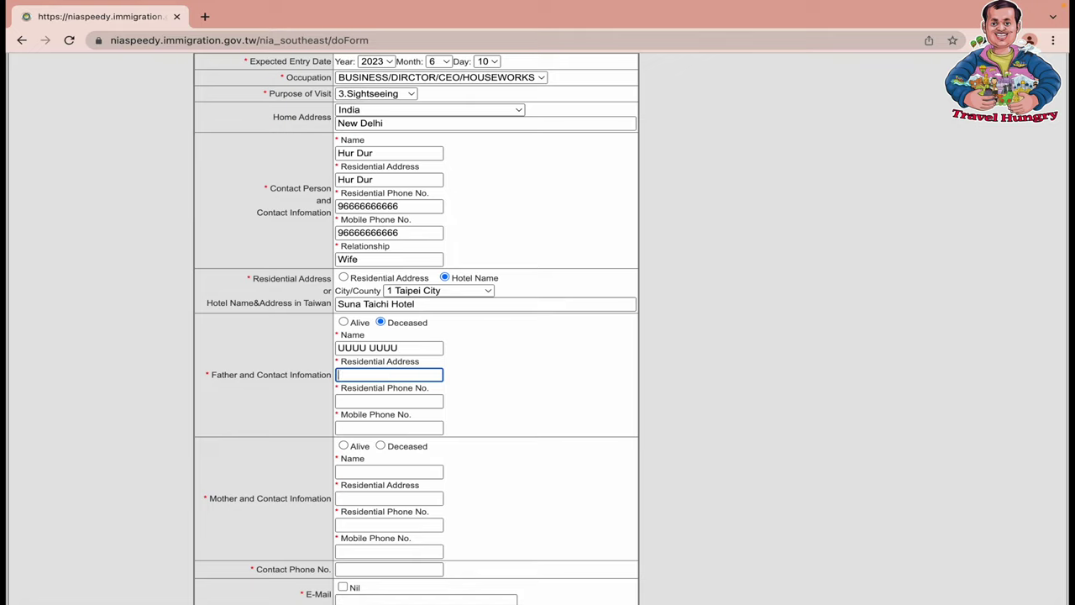
{"action": "type", "text": "New"}
{"action": "left_click", "coordinate": [397, 402]}
{"action": "key", "text": "ctrl+v"}
{"action": "left_click", "coordinate": [395, 428]}
{"action": "key", "text": "ctrl+v"}
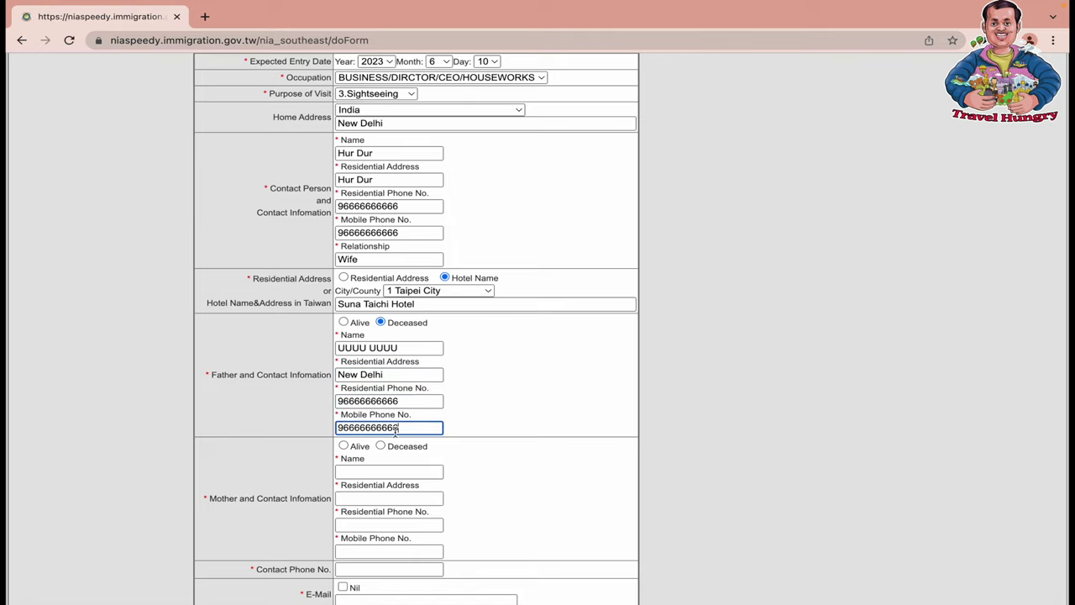
{"action": "scroll", "coordinate": [396, 428], "scroll_direction": "down", "scroll_amount": 1}
Mark the mother as alive and enter her name, New Delhi address and residential phone
{"action": "left_click", "coordinate": [344, 395]}
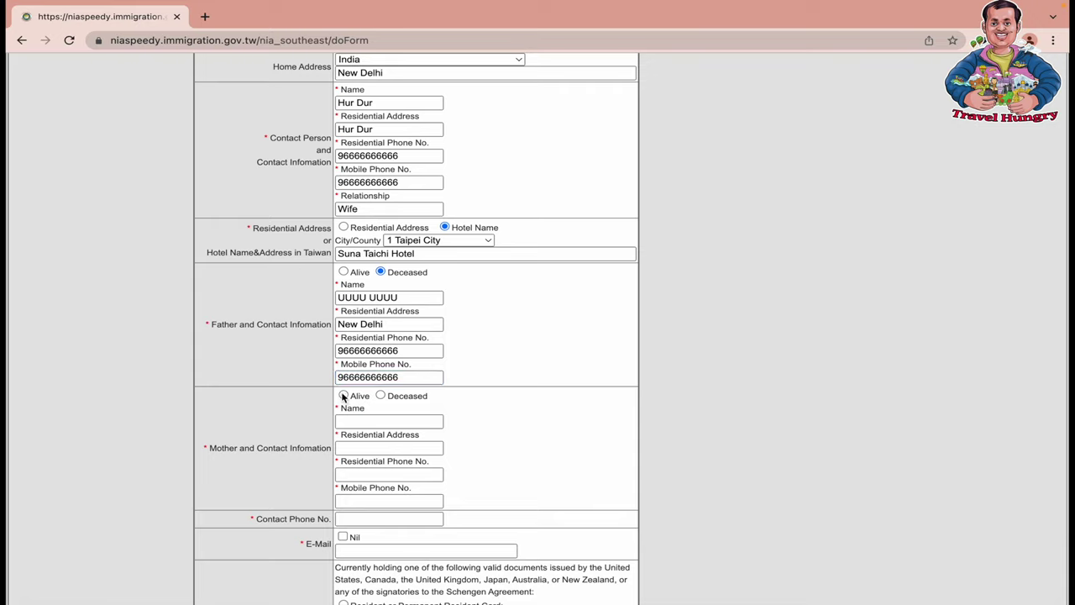
{"action": "left_click", "coordinate": [366, 422]}
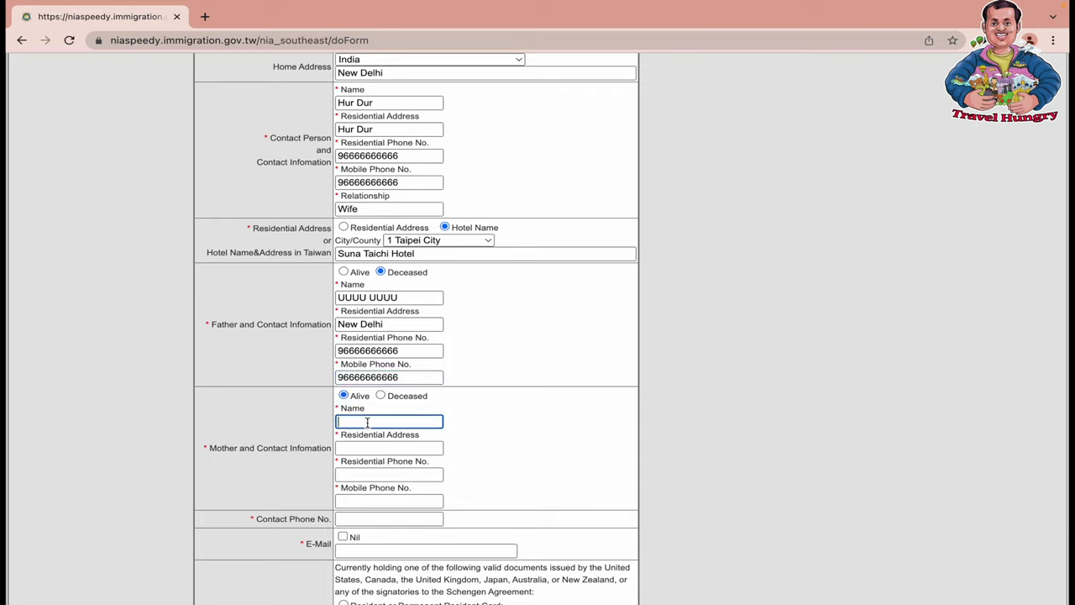
{"action": "type", "text": "AAAA AAA"}
{"action": "key", "text": "Tab"}
{"action": "type", "text": "New D"}
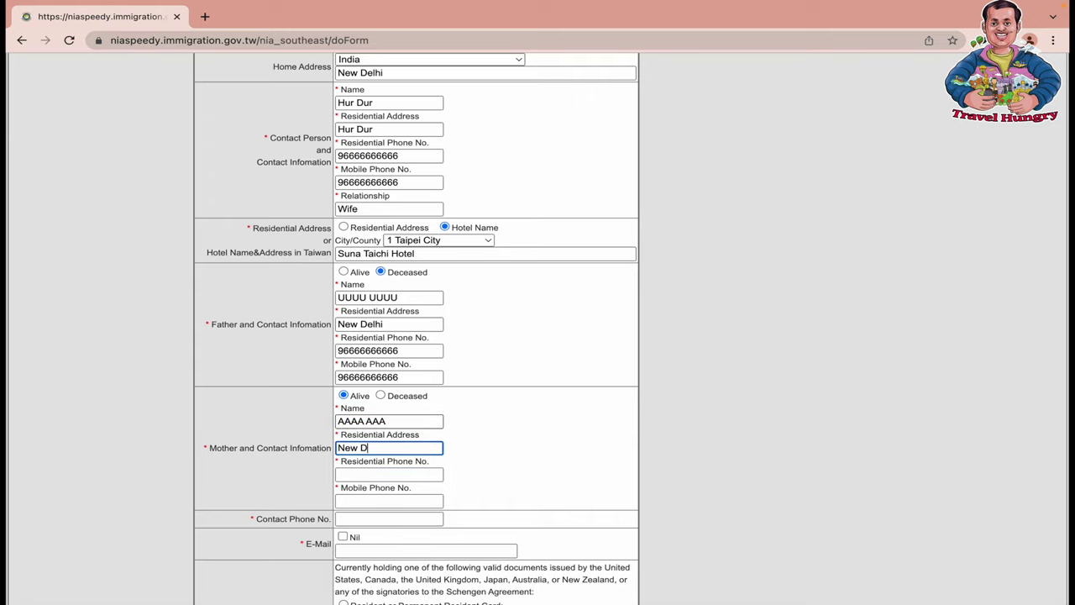
{"action": "type", "text": "elhi"}
{"action": "key", "text": "Tab"}
{"action": "key", "text": "ctrl+v"}
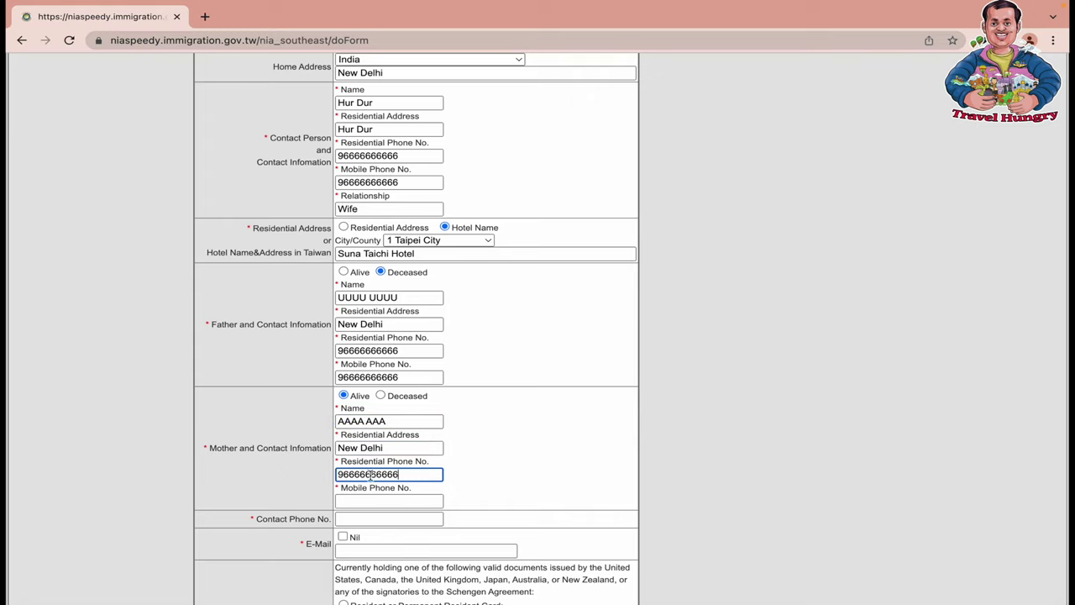
{"action": "key", "text": "Tab"}
Paste the mother's mobile and the contact phone number, and enter the e-mail address
{"action": "key", "text": "ctrl+v"}
{"action": "scroll", "coordinate": [388, 502], "scroll_direction": "down", "scroll_amount": 2}
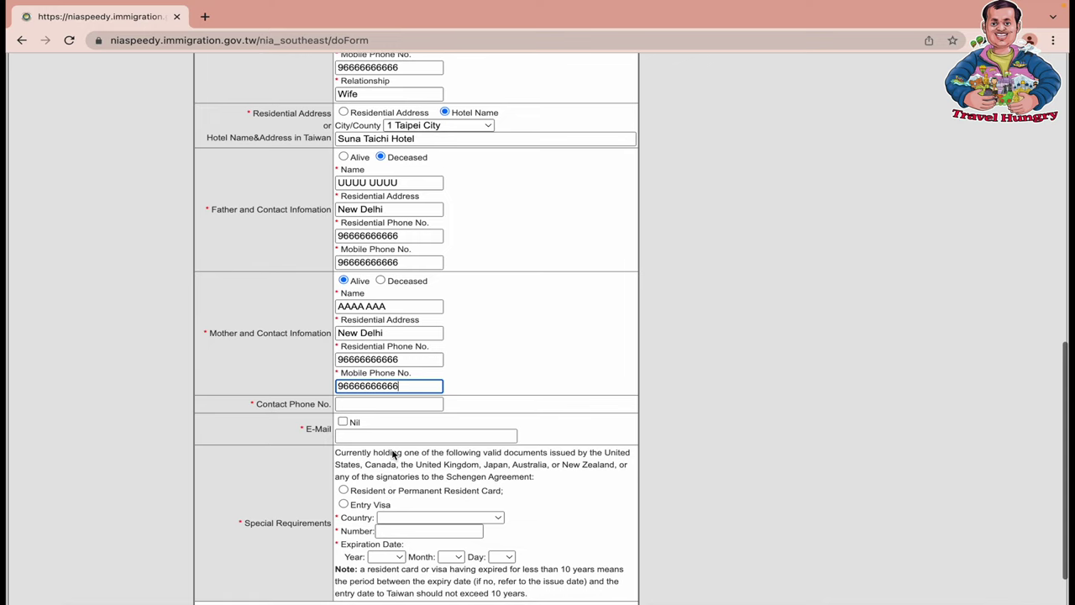
{"action": "left_click", "coordinate": [375, 404]}
{"action": "key", "text": "ctrl+v"}
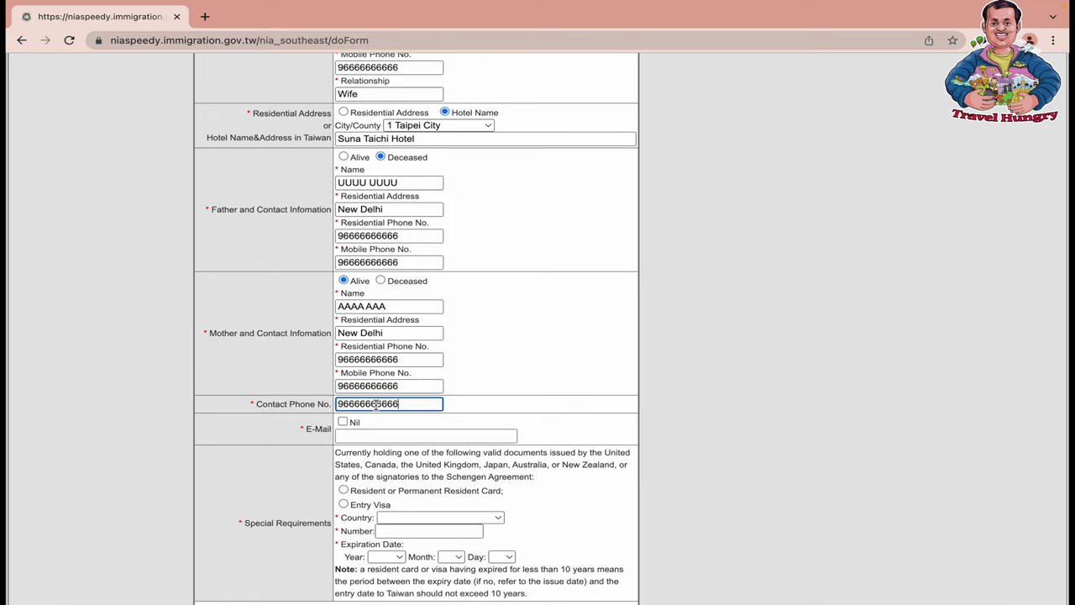
{"action": "left_click", "coordinate": [358, 436]}
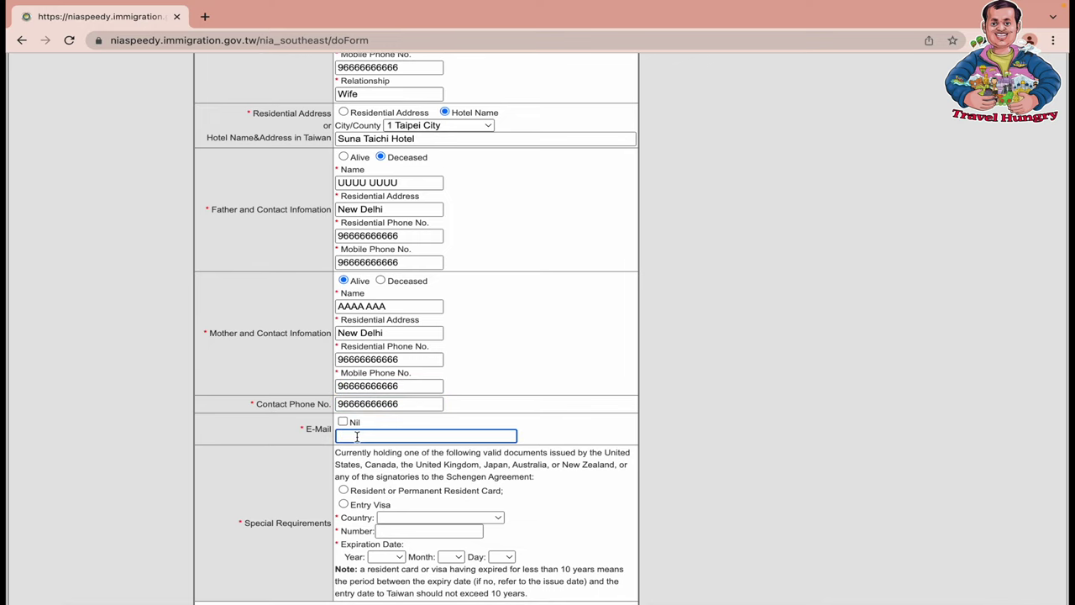
{"action": "type", "text": "hello@hello.com"}
{"action": "scroll", "coordinate": [483, 497], "scroll_direction": "down", "scroll_amount": 2}
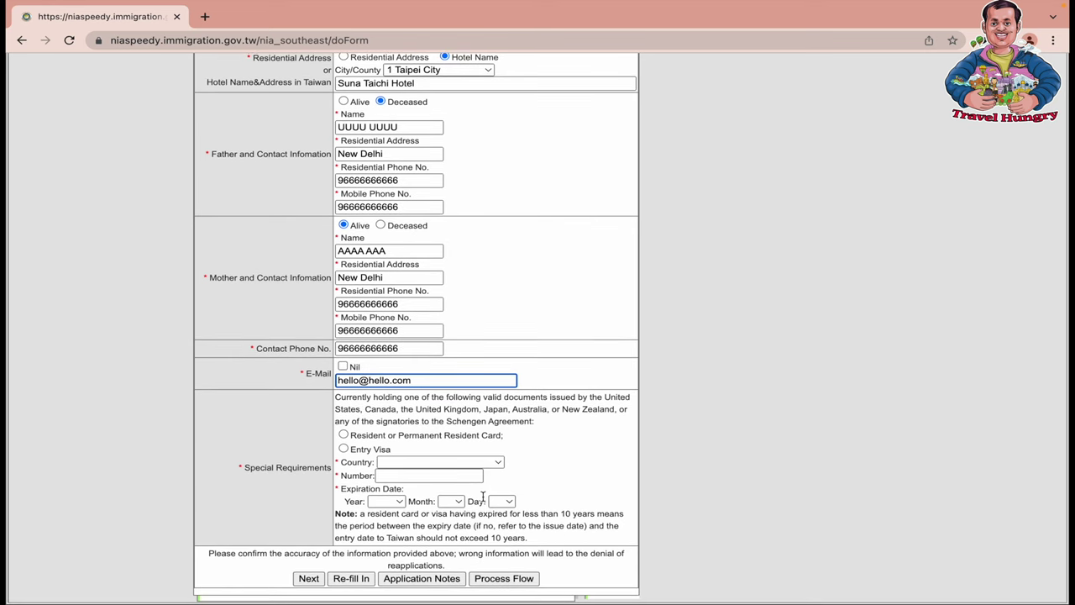
Retype the contact person's residential address further up the form
{"action": "scroll", "coordinate": [483, 497], "scroll_direction": "up", "scroll_amount": 3}
{"action": "scroll", "coordinate": [483, 497], "scroll_direction": "up", "scroll_amount": 2}
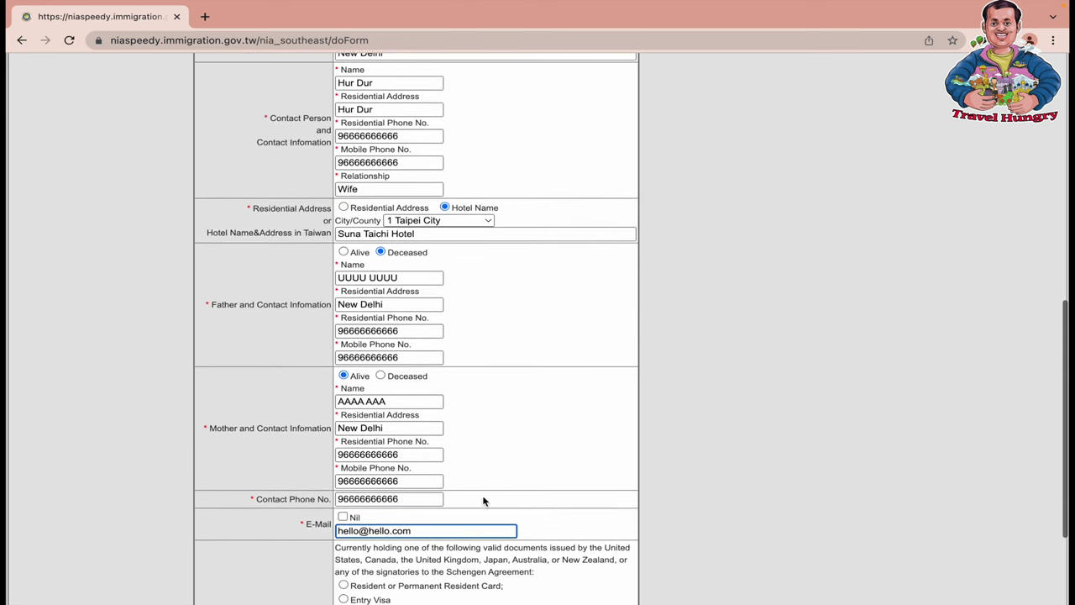
{"action": "triple_click", "coordinate": [399, 122]}
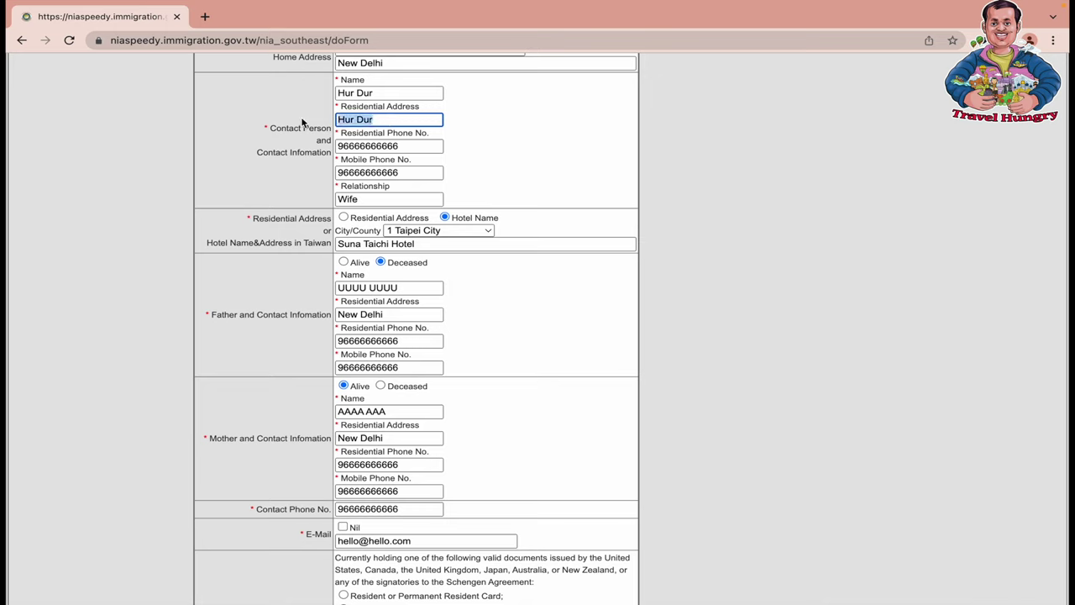
{"action": "type", "text": "New Delhi"}
{"action": "scroll", "coordinate": [407, 328], "scroll_direction": "down", "scroll_amount": 4}
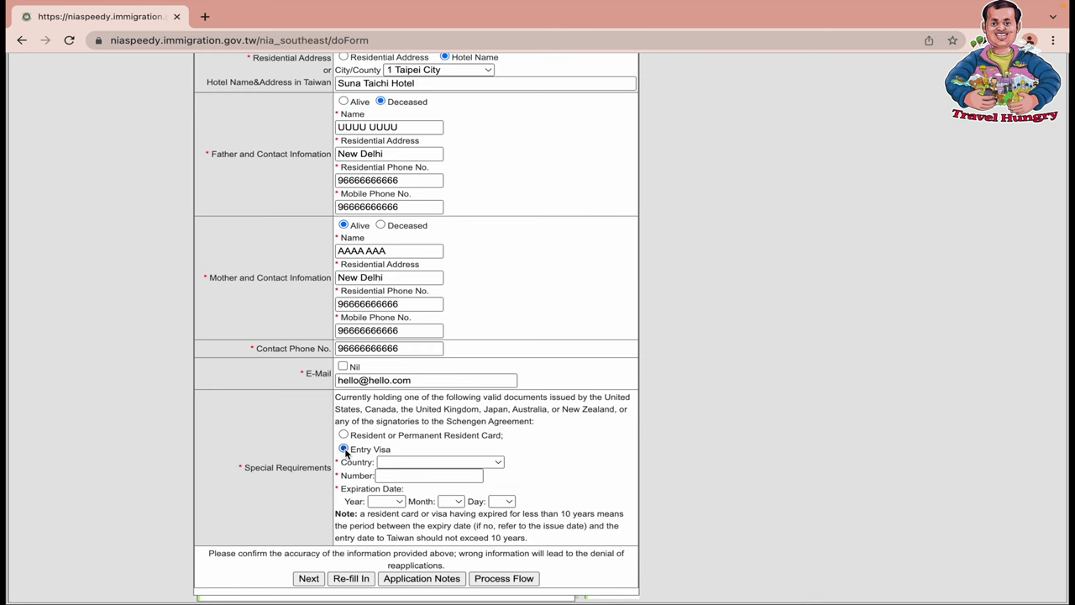
Choose Korea as the entry visa's country and enter the visa number
{"action": "left_click", "coordinate": [418, 462]}
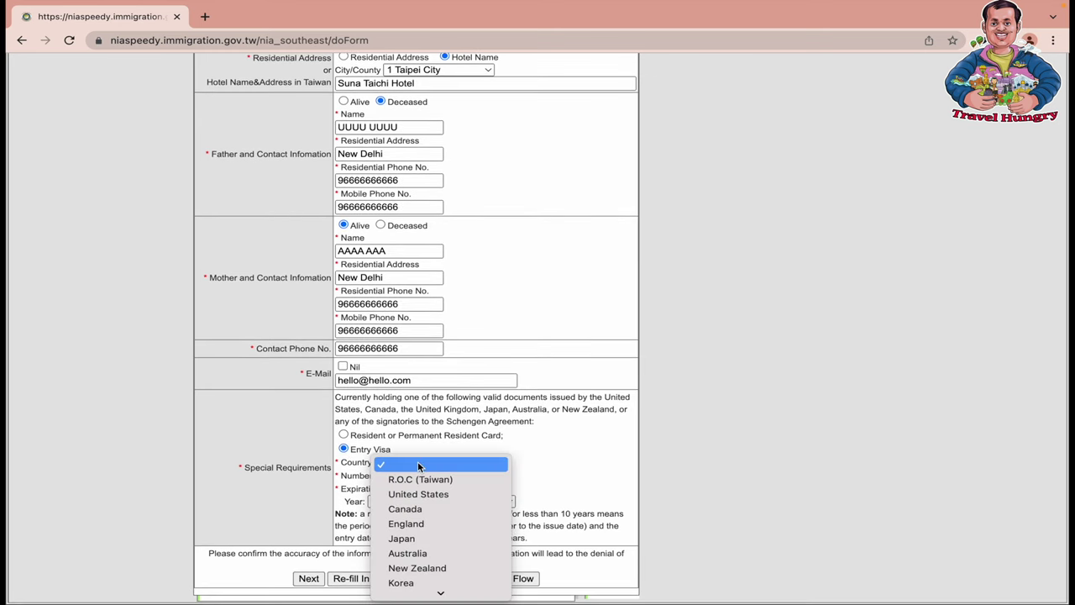
{"action": "scroll", "coordinate": [445, 509], "scroll_direction": "down", "scroll_amount": 1}
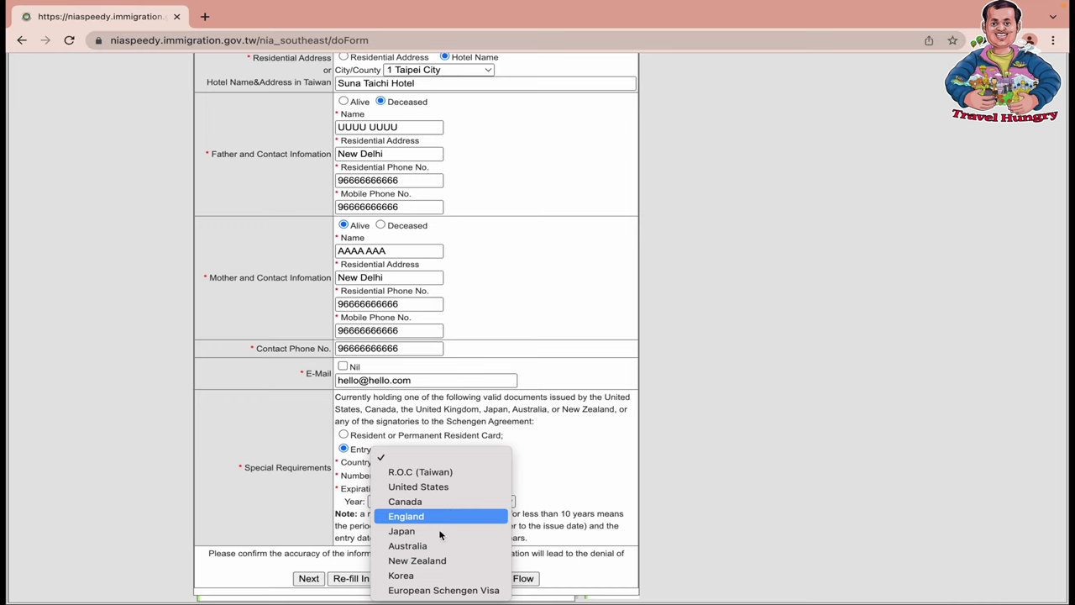
{"action": "left_click", "coordinate": [424, 575]}
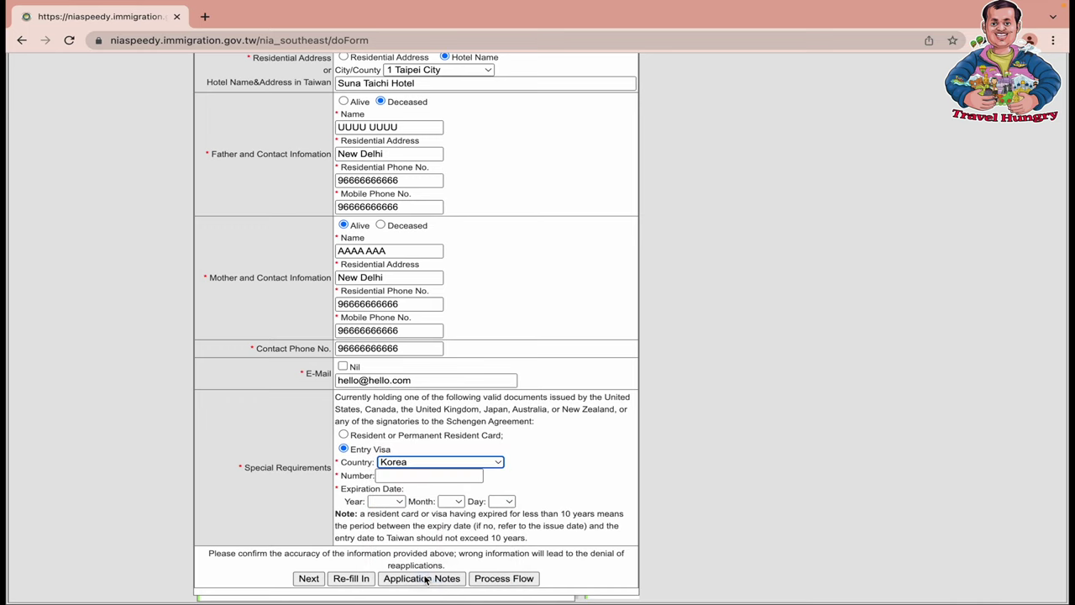
{"action": "left_click", "coordinate": [432, 475]}
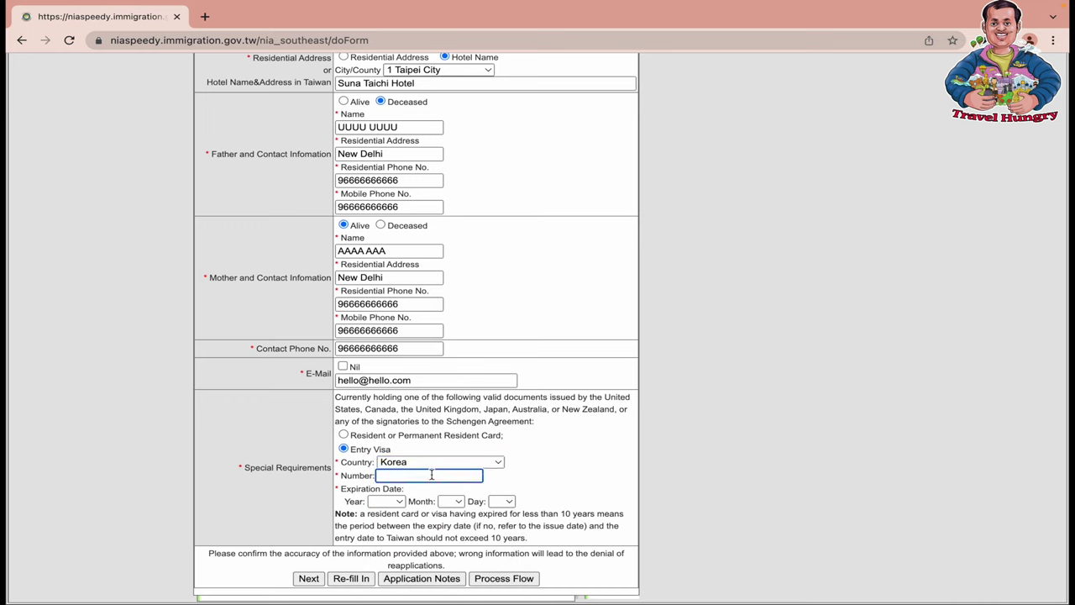
{"action": "type", "text": "X12345678"}
Attempt the visa expiration year, ending up on 2013 by mistake
{"action": "left_click", "coordinate": [400, 501]}
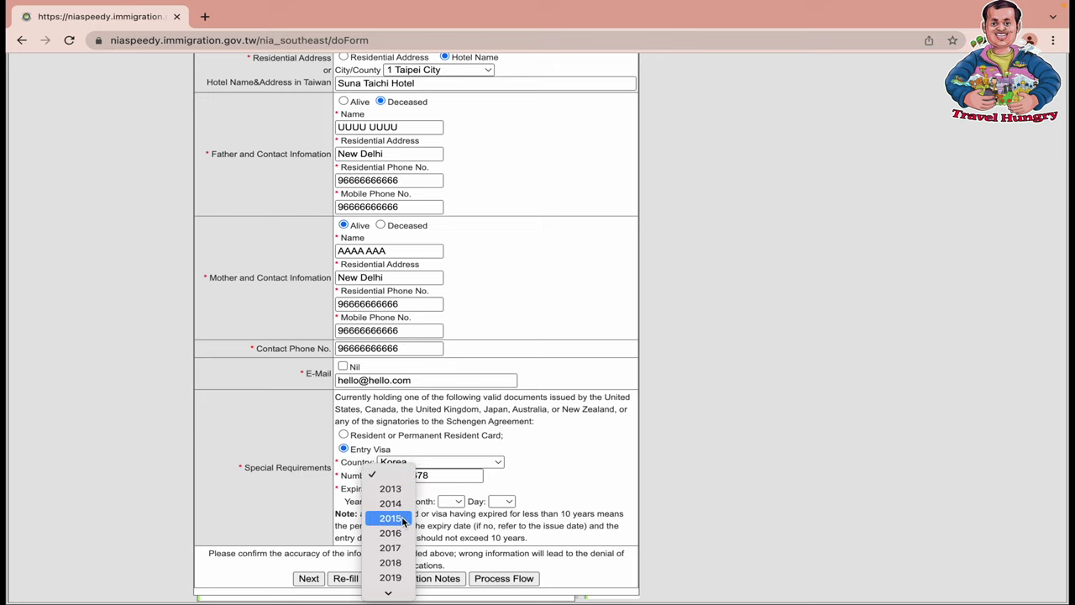
{"action": "left_click", "coordinate": [562, 470]}
{"action": "left_click", "coordinate": [390, 500]}
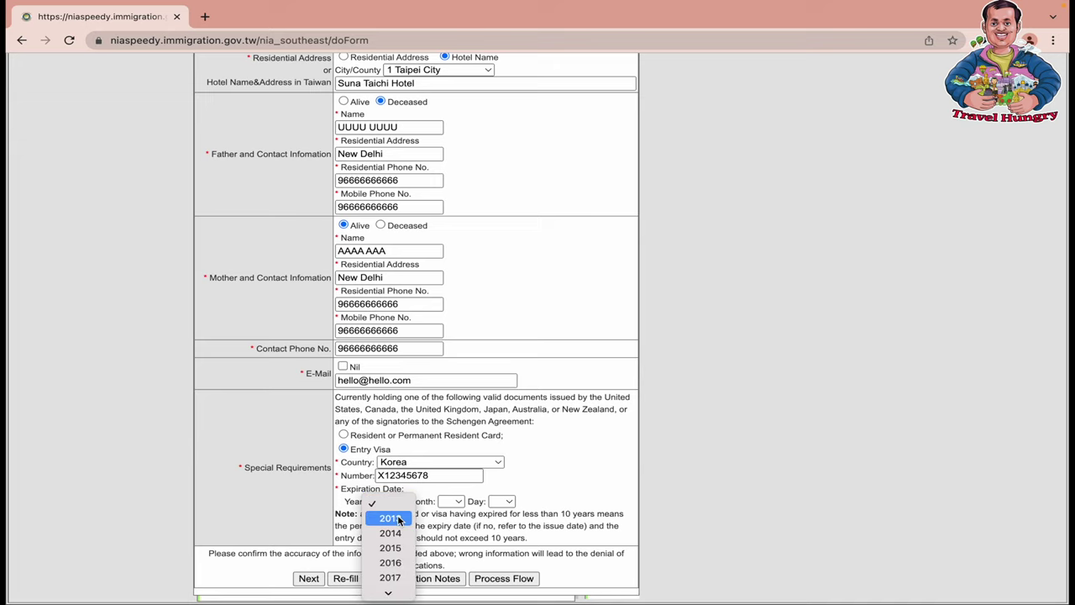
{"action": "left_click", "coordinate": [398, 519]}
{"action": "left_click", "coordinate": [398, 501]}
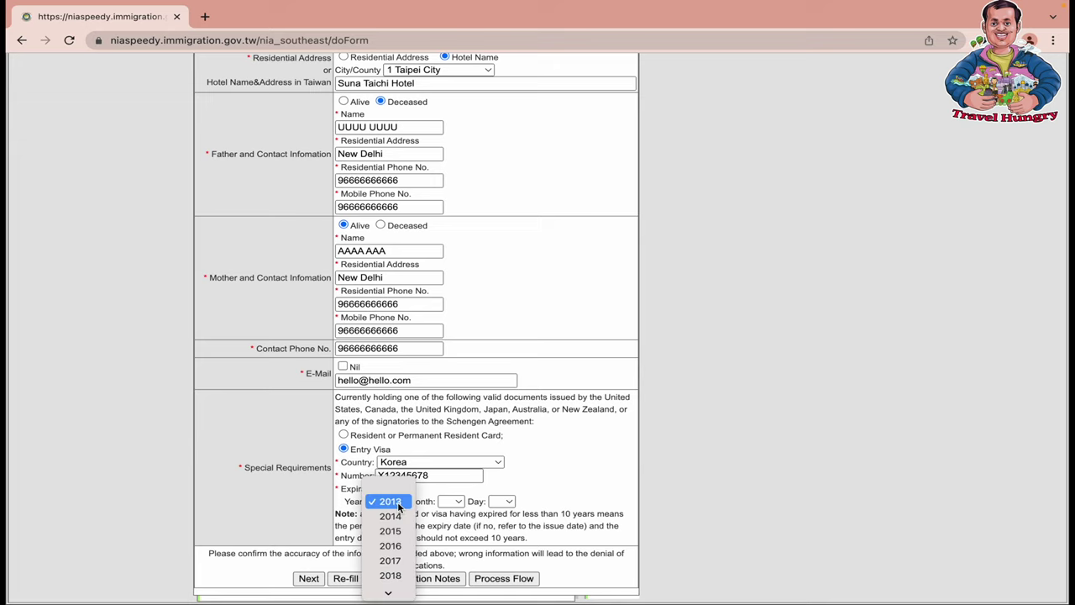
{"action": "scroll", "coordinate": [399, 532], "scroll_direction": "down", "scroll_amount": 5}
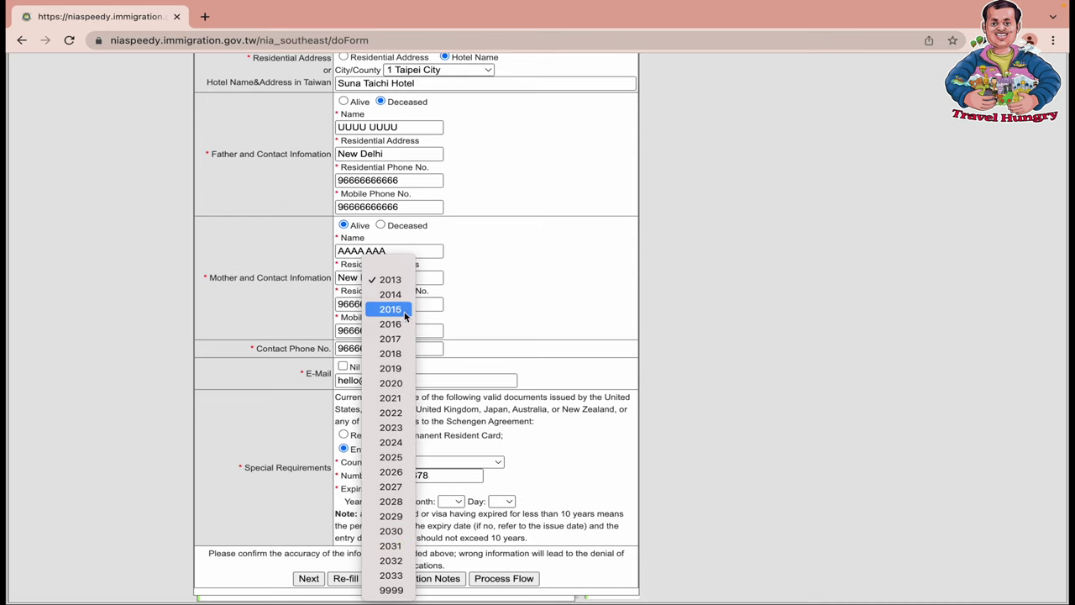
{"action": "left_click", "coordinate": [397, 281]}
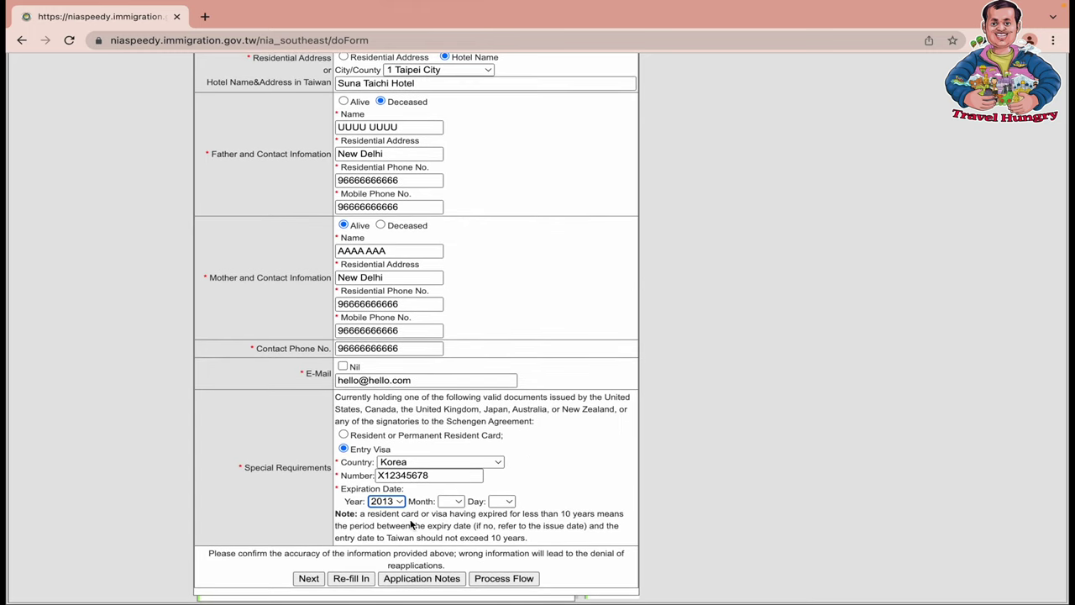
{"action": "left_click_drag", "start_coordinate": [478, 513], "coordinate": [610, 533]}
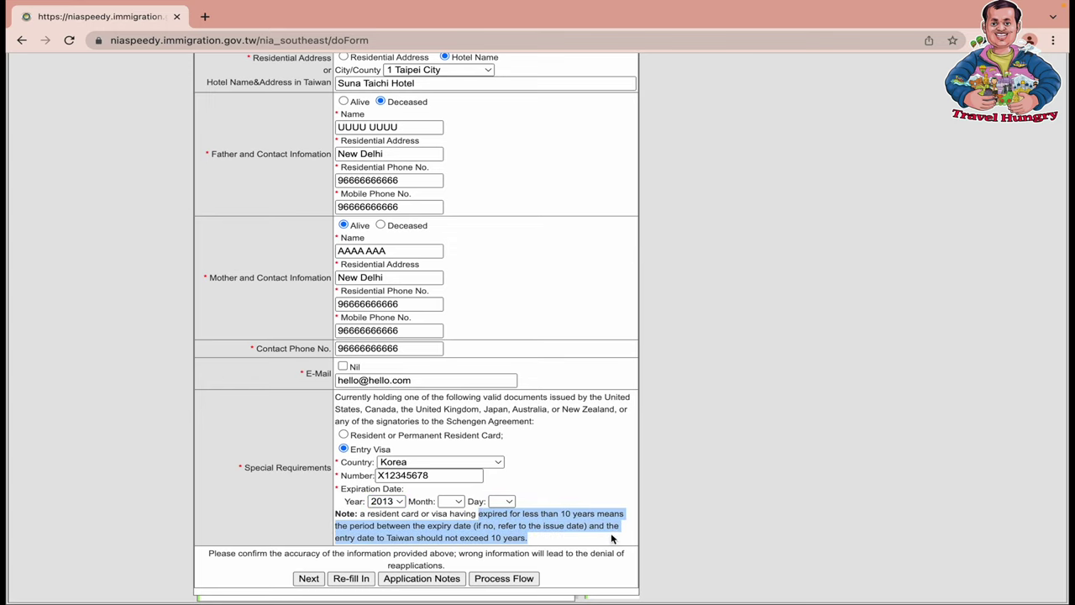
{"action": "left_click", "coordinate": [580, 476]}
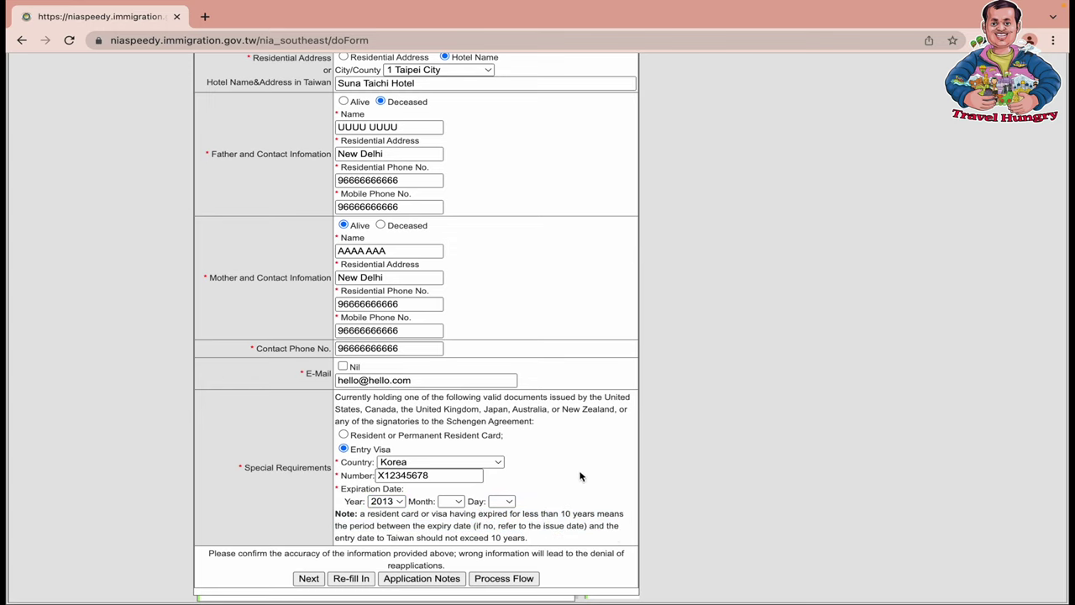
Set the visa expiration date to 2023 / 2 / 2
{"action": "left_click", "coordinate": [402, 507]}
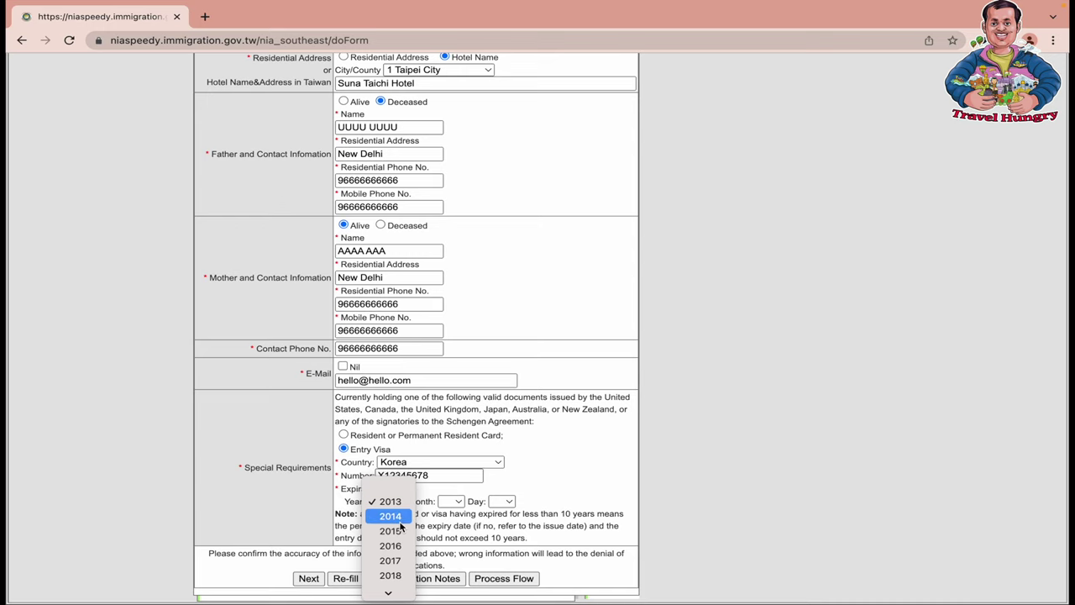
{"action": "scroll", "coordinate": [402, 521], "scroll_direction": "down", "scroll_amount": 3}
{"action": "scroll", "coordinate": [402, 527], "scroll_direction": "down", "scroll_amount": 2}
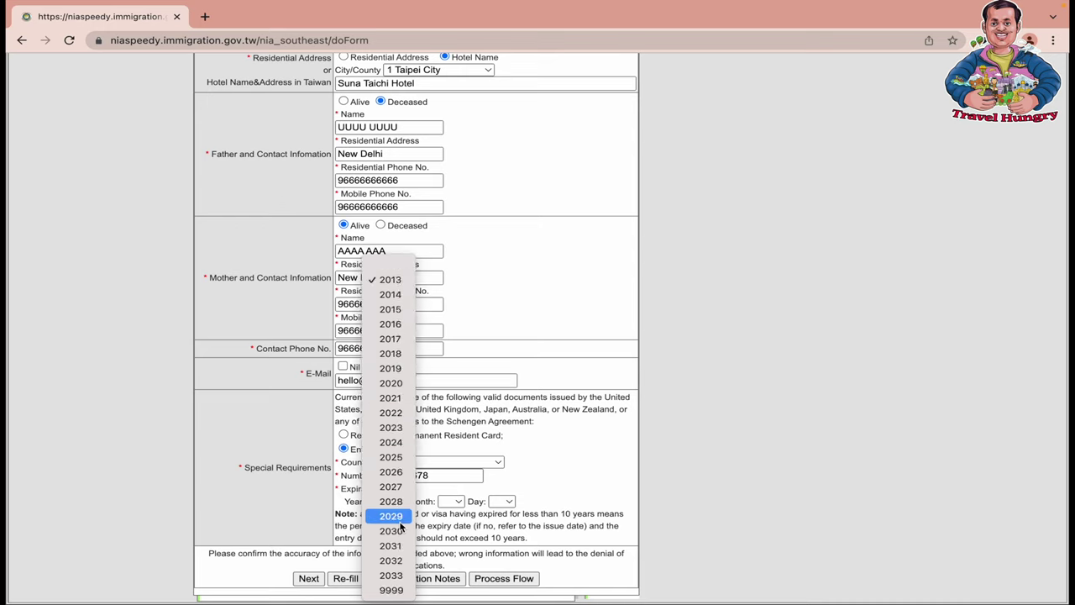
{"action": "left_click", "coordinate": [400, 430]}
{"action": "left_click", "coordinate": [458, 509]}
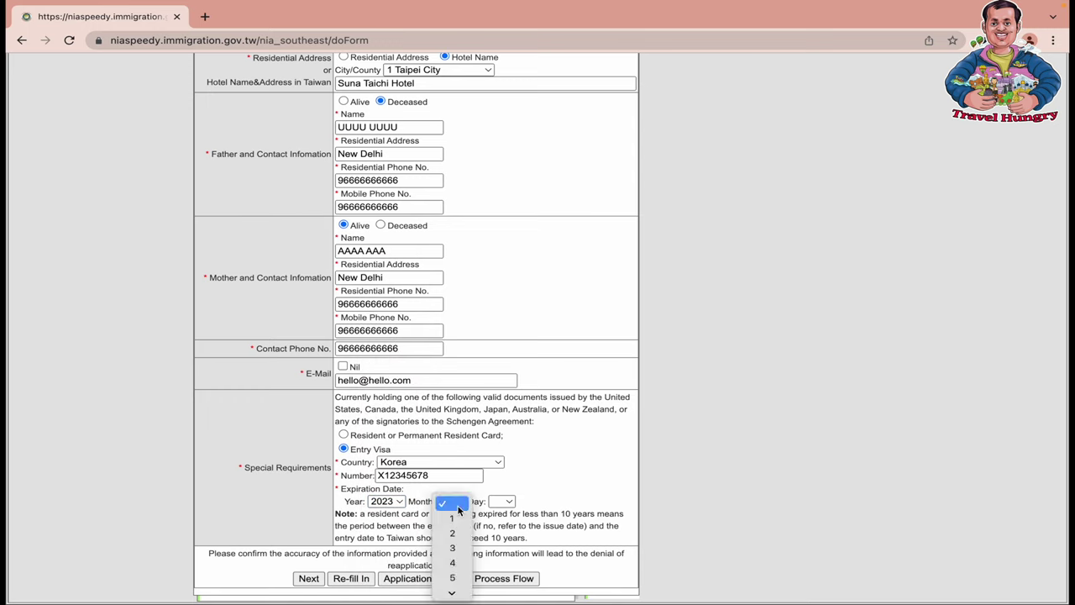
{"action": "left_click", "coordinate": [452, 532]}
{"action": "left_click", "coordinate": [507, 502]}
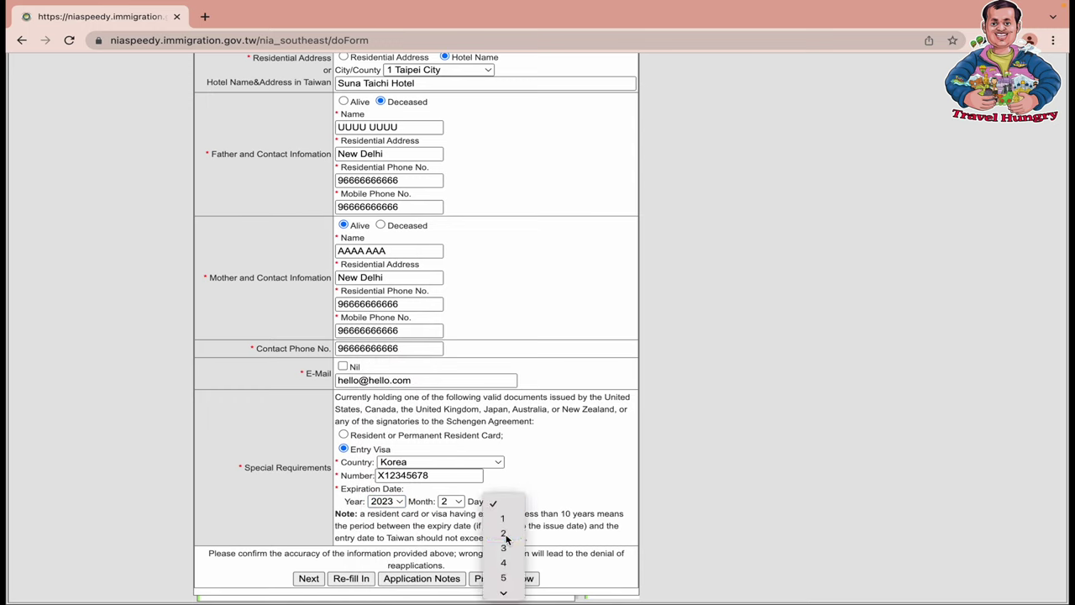
{"action": "left_click", "coordinate": [505, 536]}
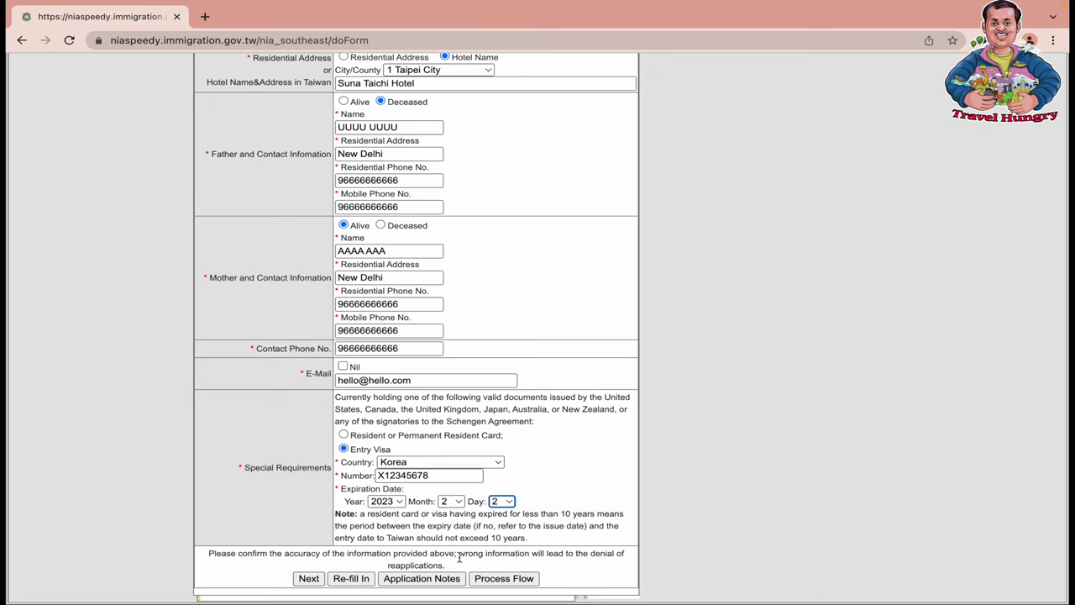
Submit the filled application form and scroll to check it for errors
{"action": "left_click", "coordinate": [308, 580]}
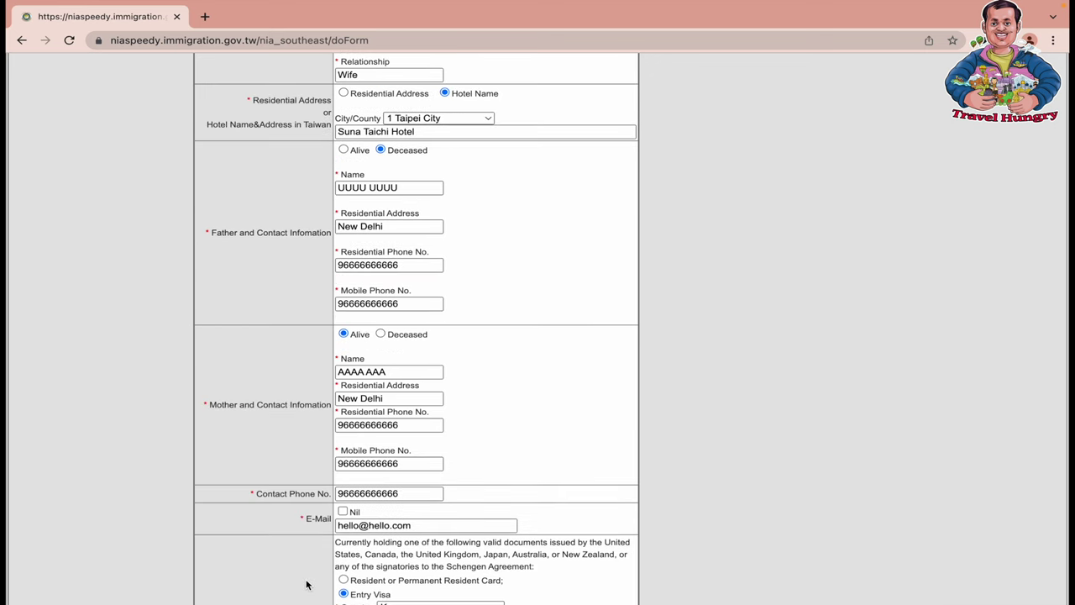
{"action": "scroll", "coordinate": [456, 462], "scroll_direction": "down", "scroll_amount": 3}
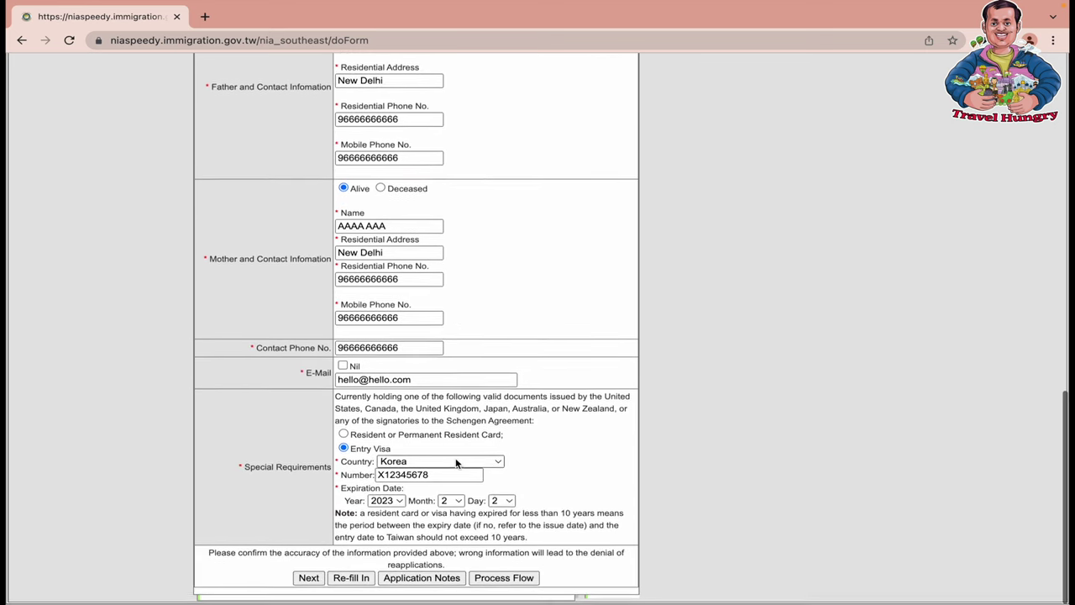
{"action": "scroll", "coordinate": [456, 462], "scroll_direction": "up", "scroll_amount": 10}
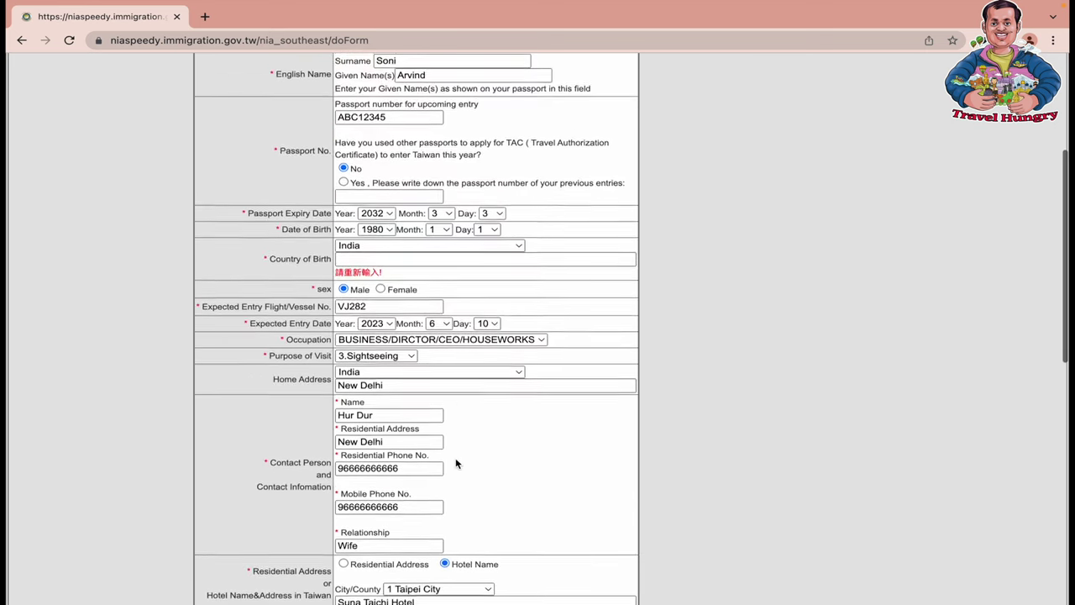
Re-enter the Country of Birth as india and resubmit the corrected form
{"action": "left_click", "coordinate": [387, 263]}
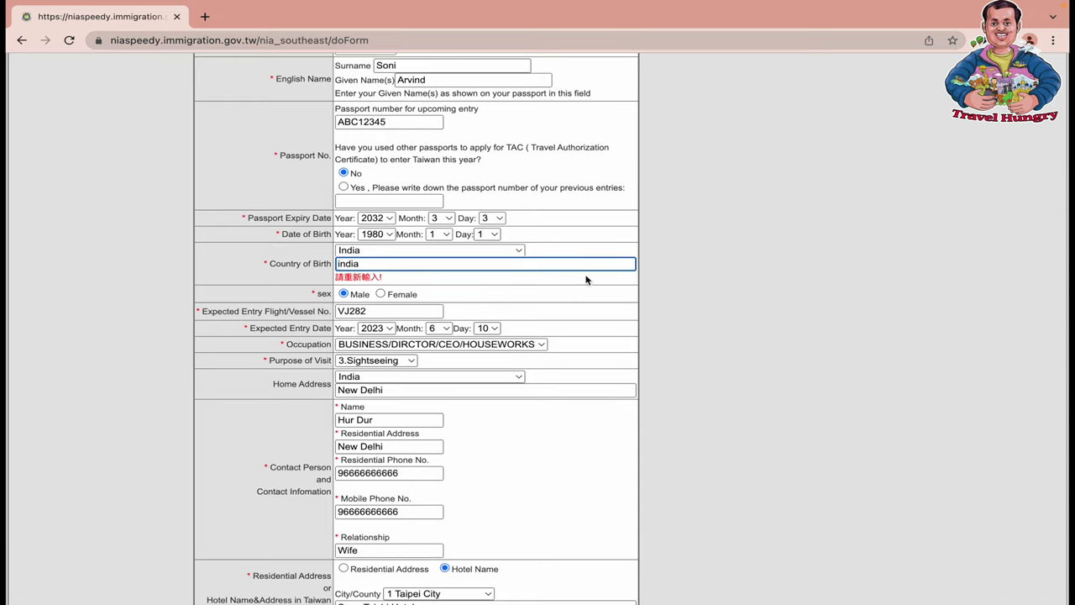
{"action": "left_click", "coordinate": [602, 367]}
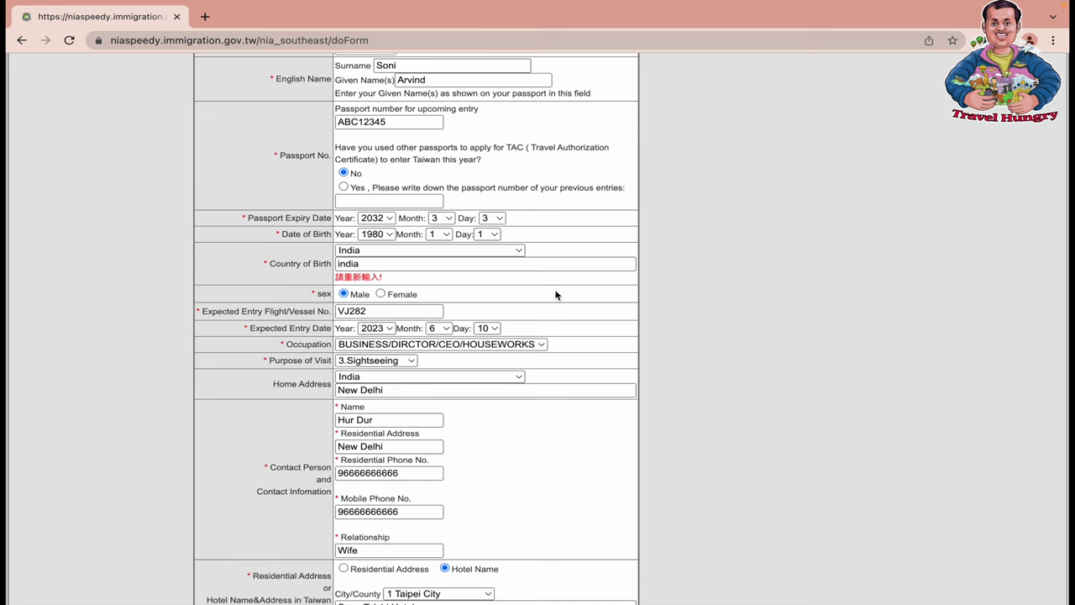
{"action": "left_click", "coordinate": [492, 261]}
{"action": "left_click", "coordinate": [672, 346]}
{"action": "scroll", "coordinate": [617, 349], "scroll_direction": "down", "scroll_amount": 5}
{"action": "scroll", "coordinate": [618, 349], "scroll_direction": "down", "scroll_amount": 3}
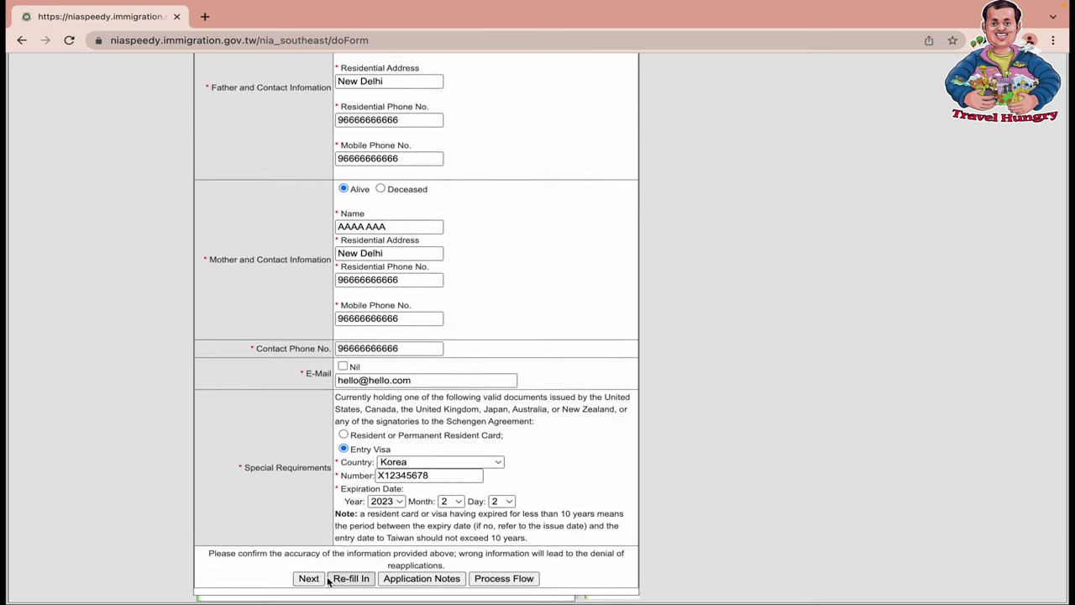
{"action": "left_click", "coordinate": [308, 578]}
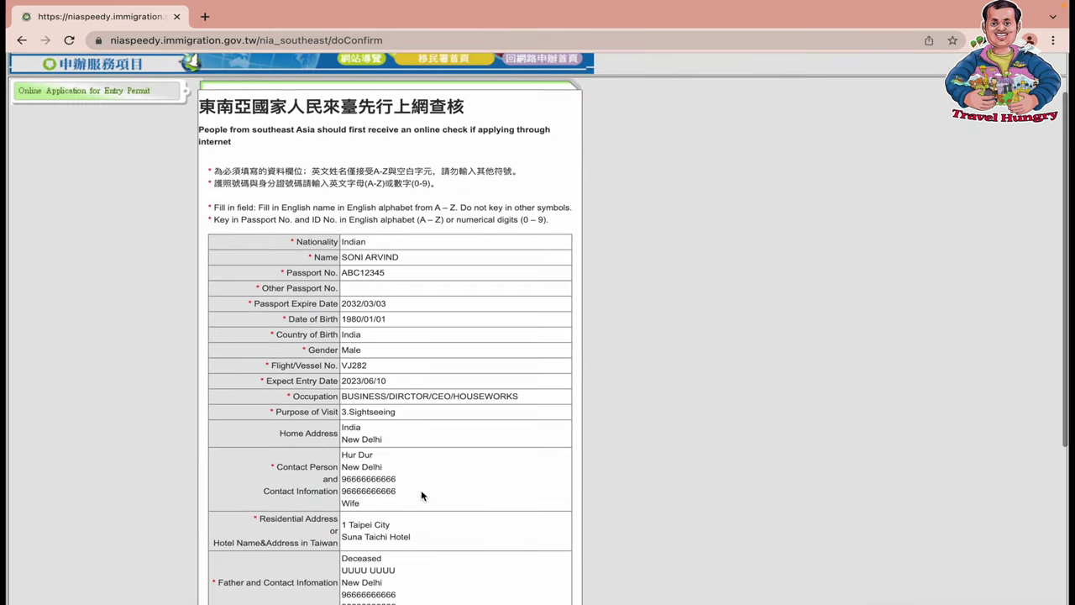
Enter the validation code, submit the application, and download the approved certificate PDF via 列印/Print
{"action": "scroll", "coordinate": [421, 496], "scroll_direction": "down", "scroll_amount": 2}
{"action": "scroll", "coordinate": [421, 494], "scroll_direction": "down", "scroll_amount": 2}
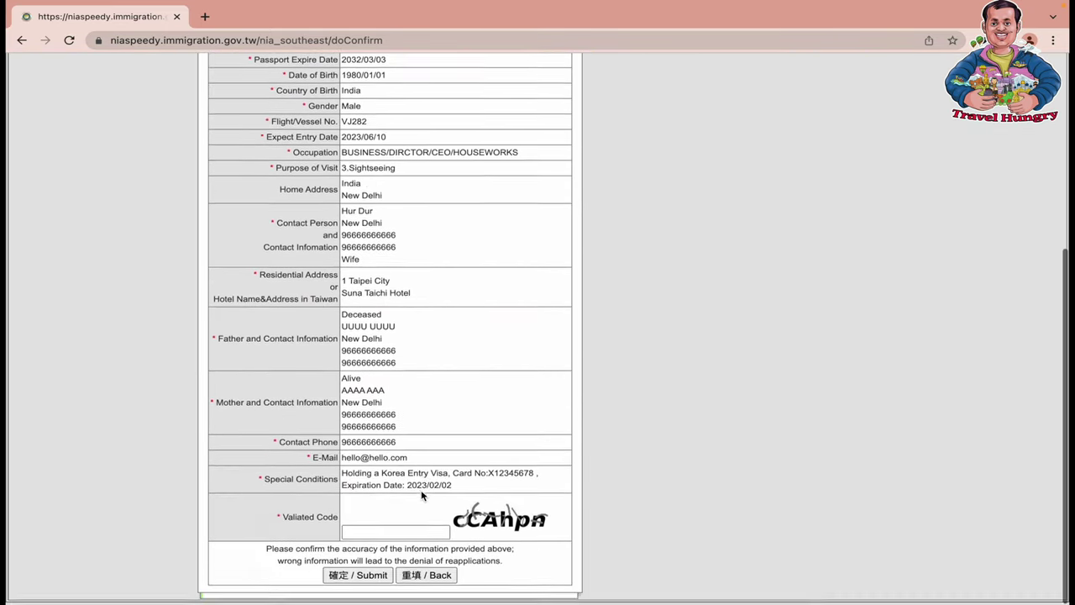
{"action": "left_click", "coordinate": [390, 535]}
{"action": "type", "text": "cCAhpn"}
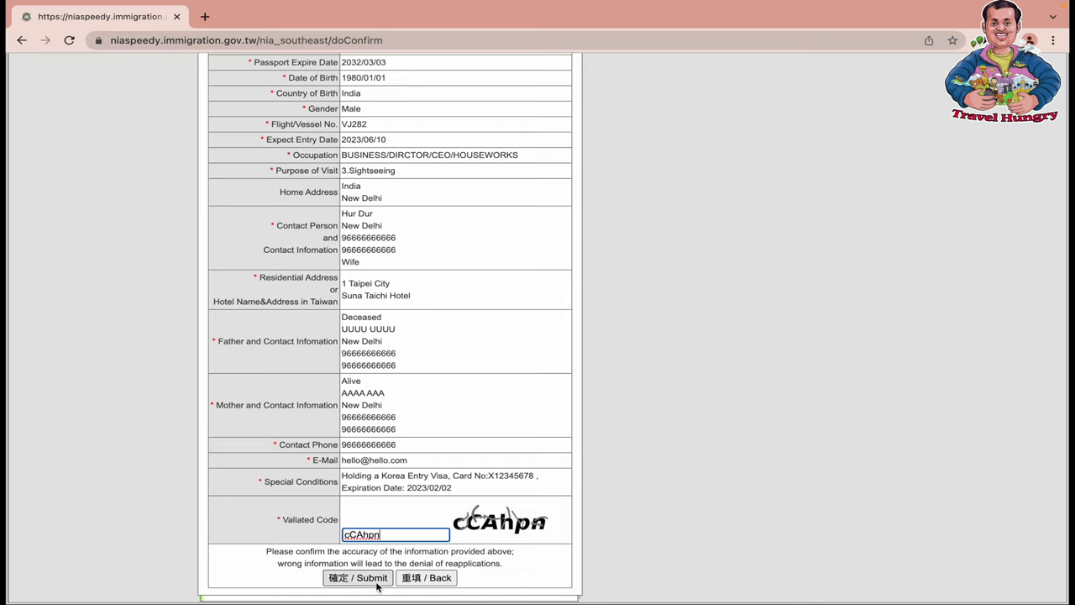
{"action": "left_click", "coordinate": [368, 578]}
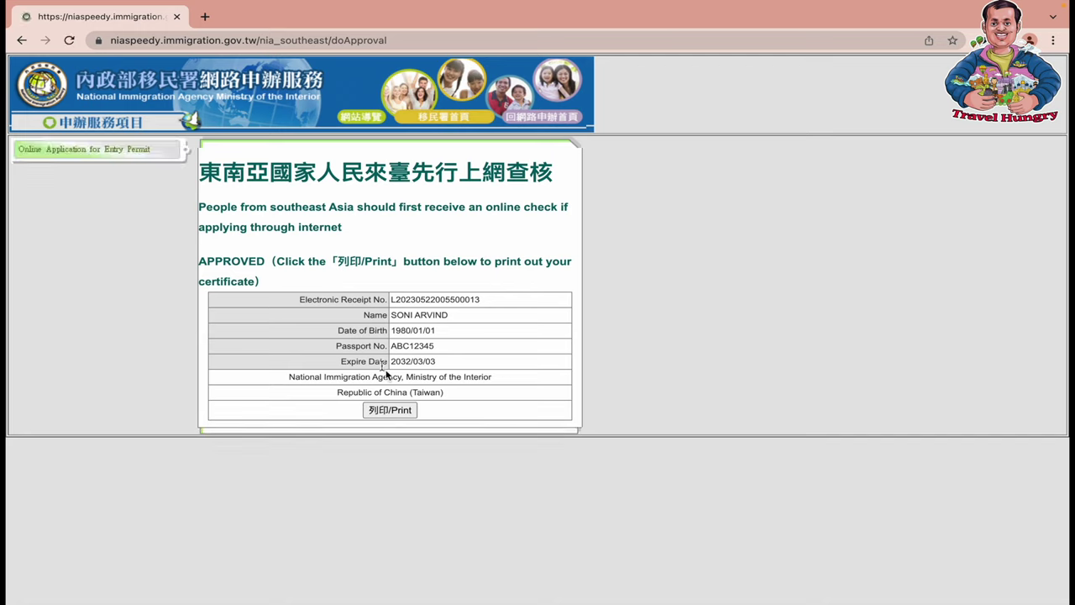
{"action": "left_click", "coordinate": [394, 415]}
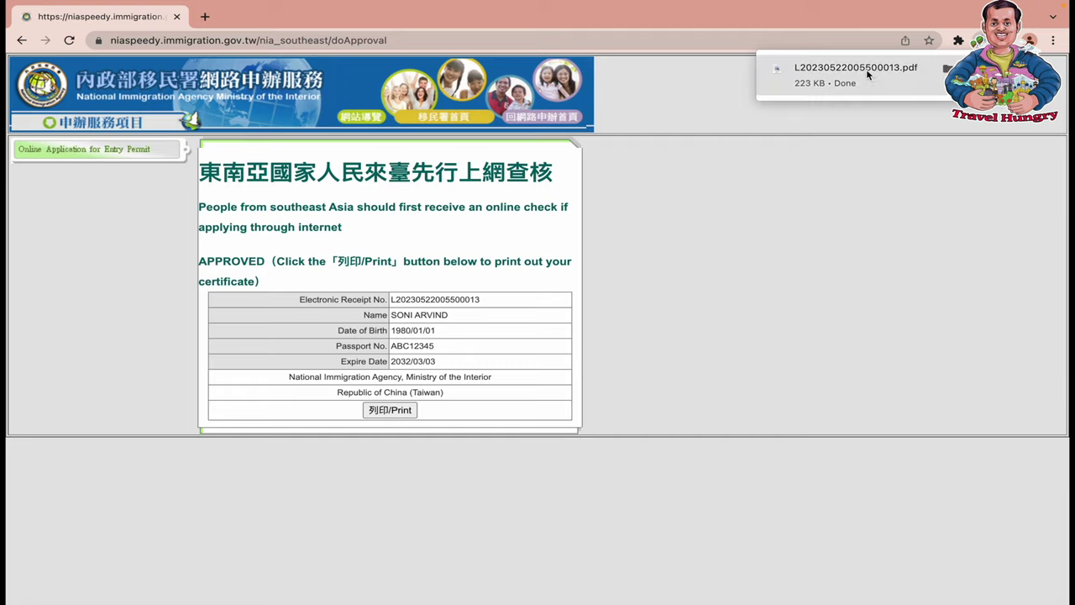
{"action": "left_click", "coordinate": [841, 71]}
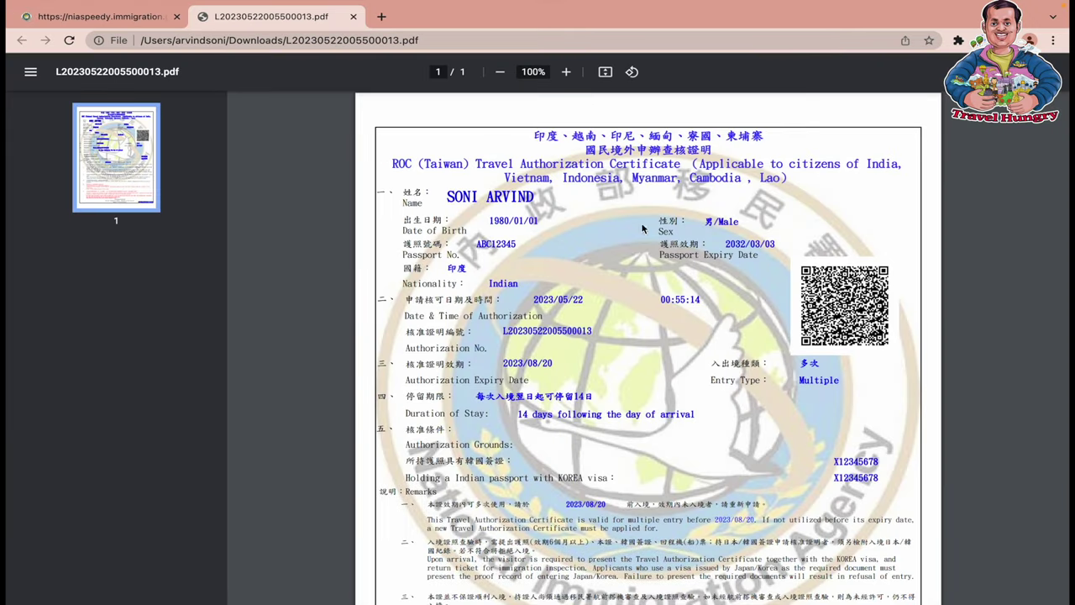
Highlight the certificate's title countries, Multiple entry type and authorization expiry date
{"action": "left_click_drag", "start_coordinate": [454, 195], "coordinate": [554, 189]}
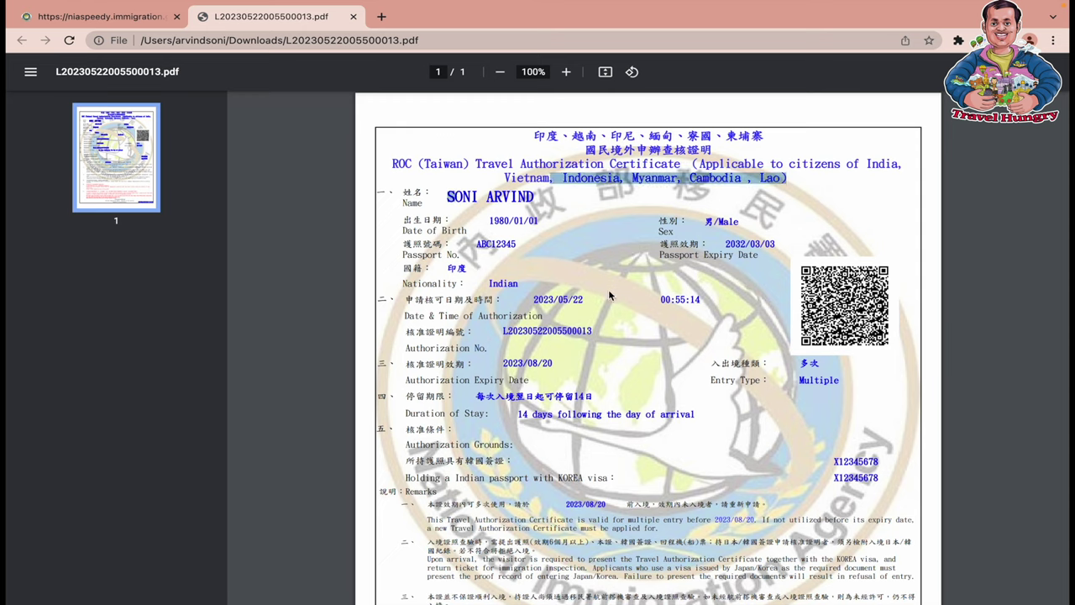
{"action": "scroll", "coordinate": [610, 294], "scroll_direction": "down", "scroll_amount": 1}
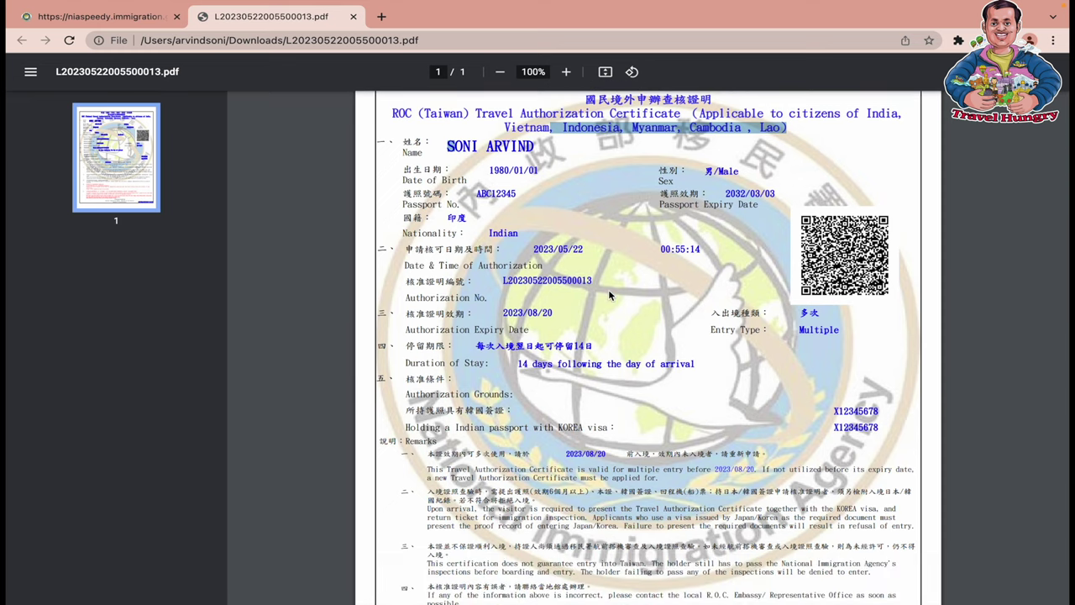
{"action": "left_click_drag", "start_coordinate": [798, 328], "coordinate": [861, 328]}
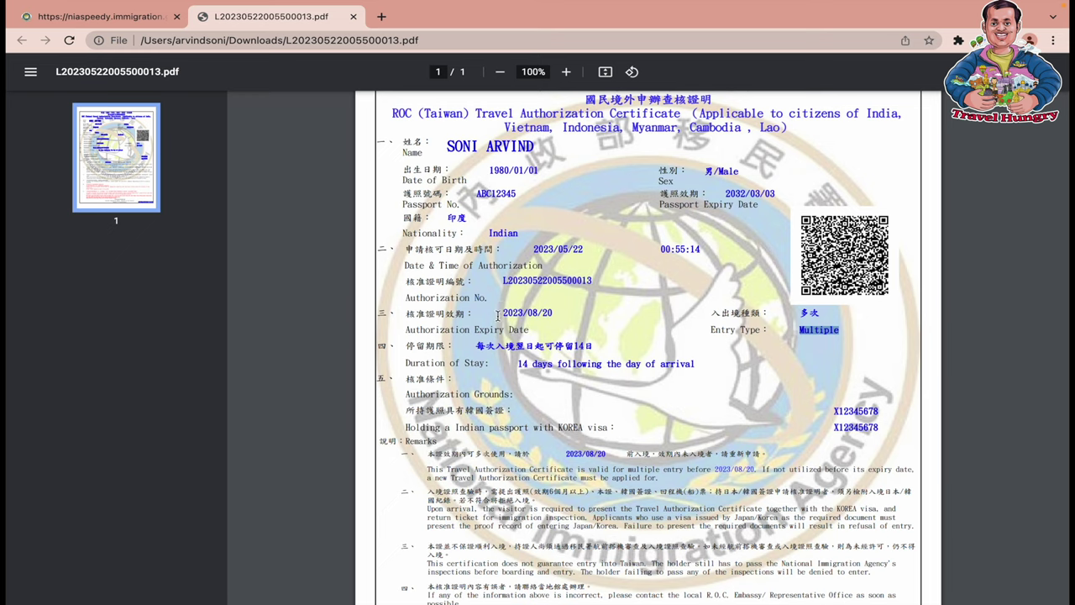
{"action": "left_click_drag", "start_coordinate": [499, 316], "coordinate": [562, 313]}
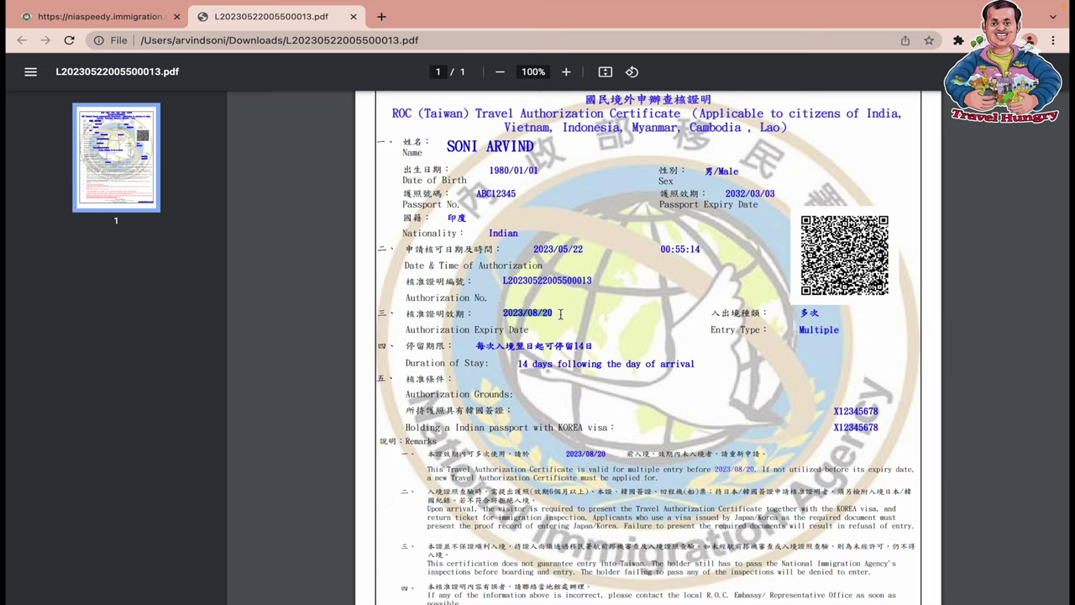
{"action": "left_click", "coordinate": [561, 314]}
Scroll through the certificate, highlighting the authorization number, duration of stay and Korea visa numbers
{"action": "scroll", "coordinate": [567, 320], "scroll_direction": "down", "scroll_amount": 2}
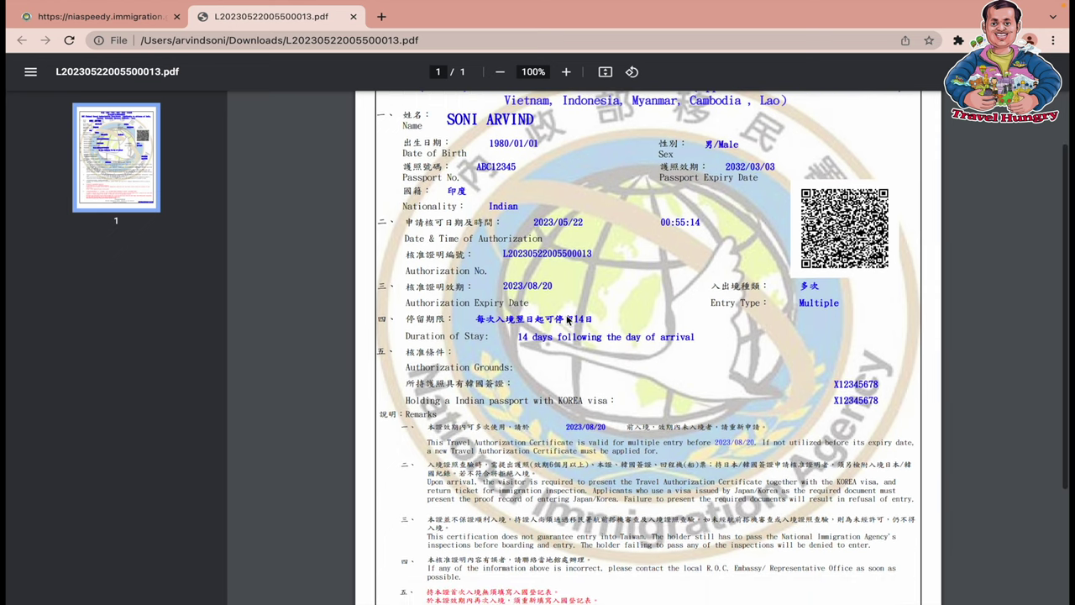
{"action": "scroll", "coordinate": [590, 271], "scroll_direction": "down", "scroll_amount": 1}
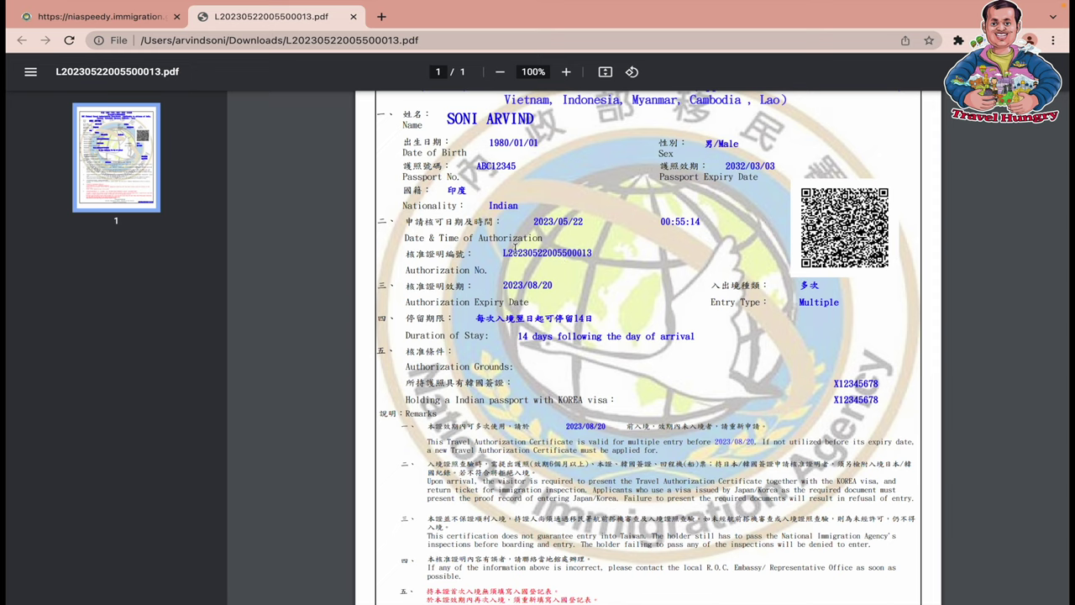
{"action": "left_click_drag", "start_coordinate": [504, 252], "coordinate": [623, 251]}
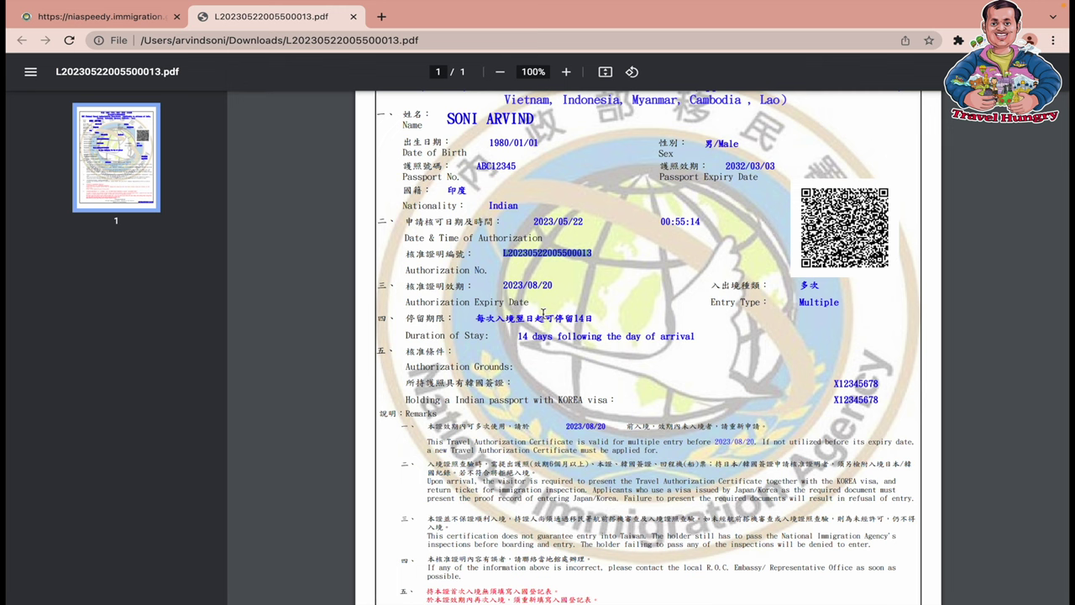
{"action": "scroll", "coordinate": [543, 312], "scroll_direction": "down", "scroll_amount": 1}
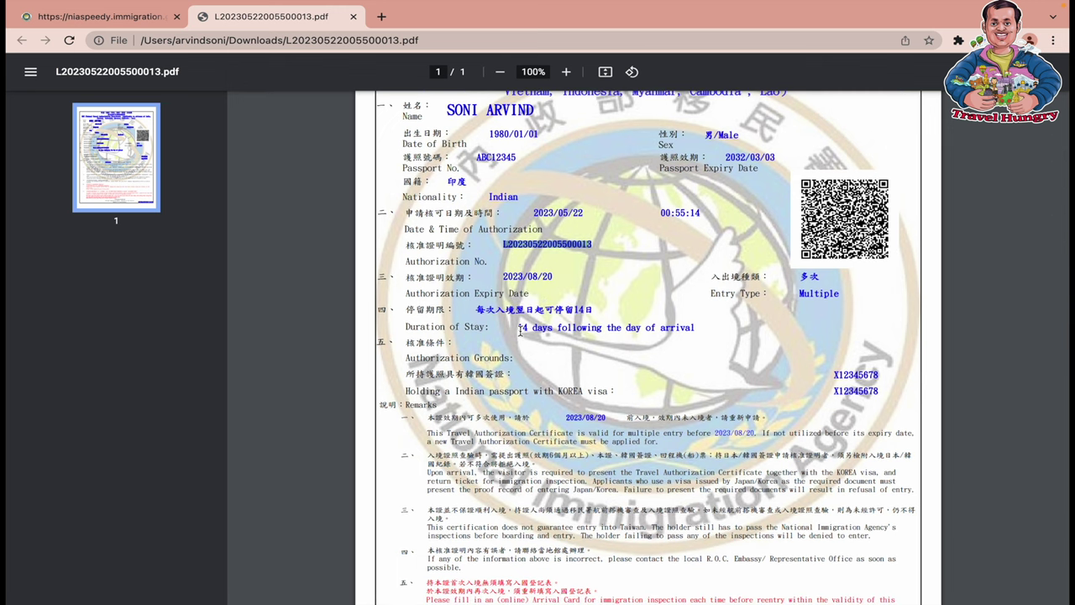
{"action": "left_click_drag", "start_coordinate": [518, 330], "coordinate": [706, 328]}
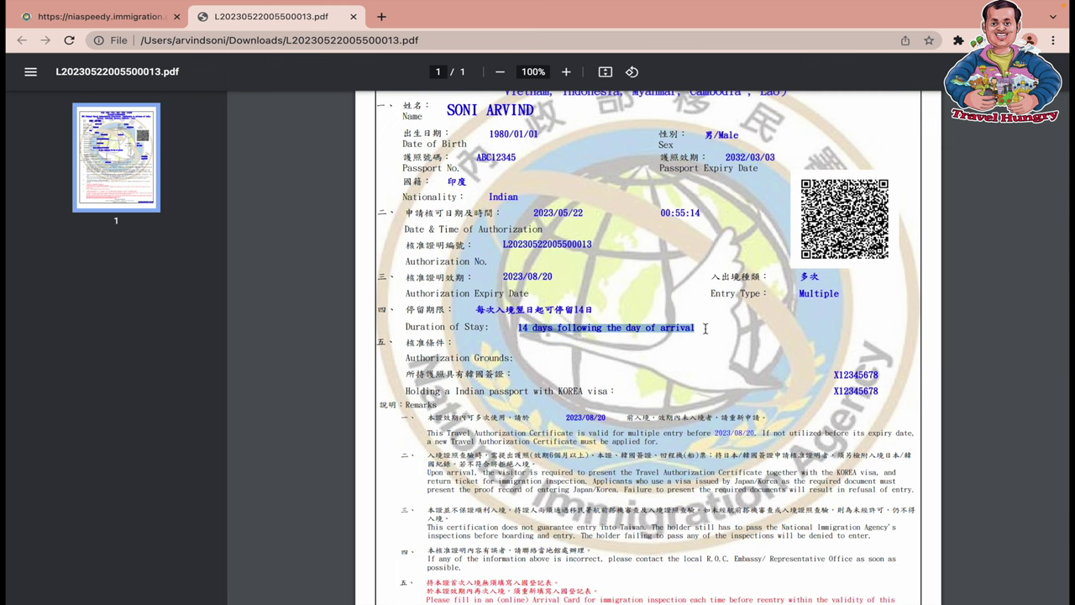
{"action": "scroll", "coordinate": [706, 329], "scroll_direction": "down", "scroll_amount": 1}
{"action": "left_click", "coordinate": [868, 325]}
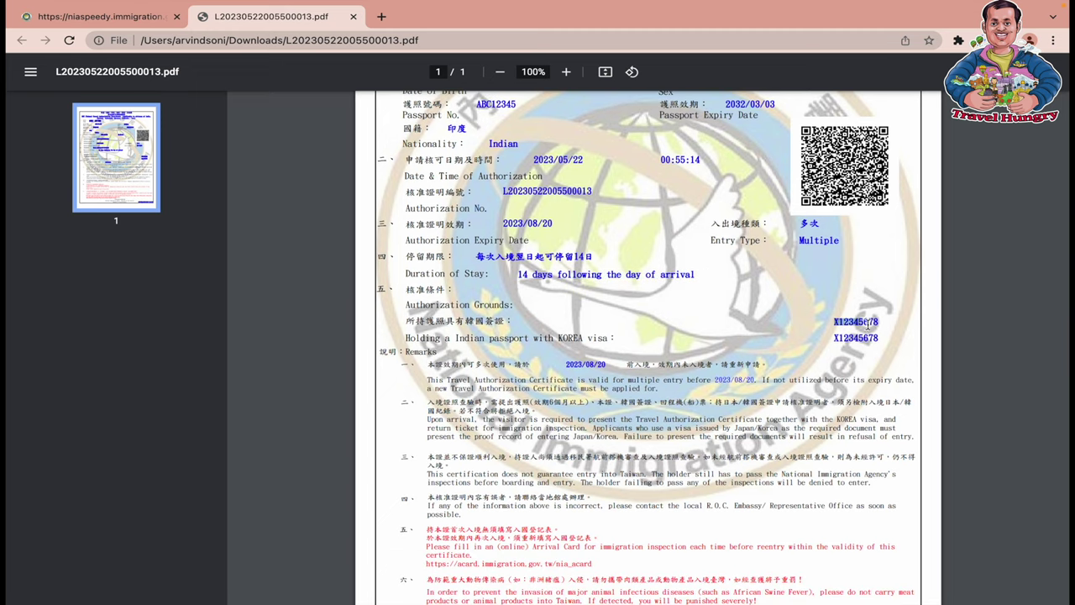
{"action": "left_click_drag", "start_coordinate": [868, 325], "coordinate": [881, 337]}
{"action": "scroll", "coordinate": [881, 338], "scroll_direction": "down", "scroll_amount": 2}
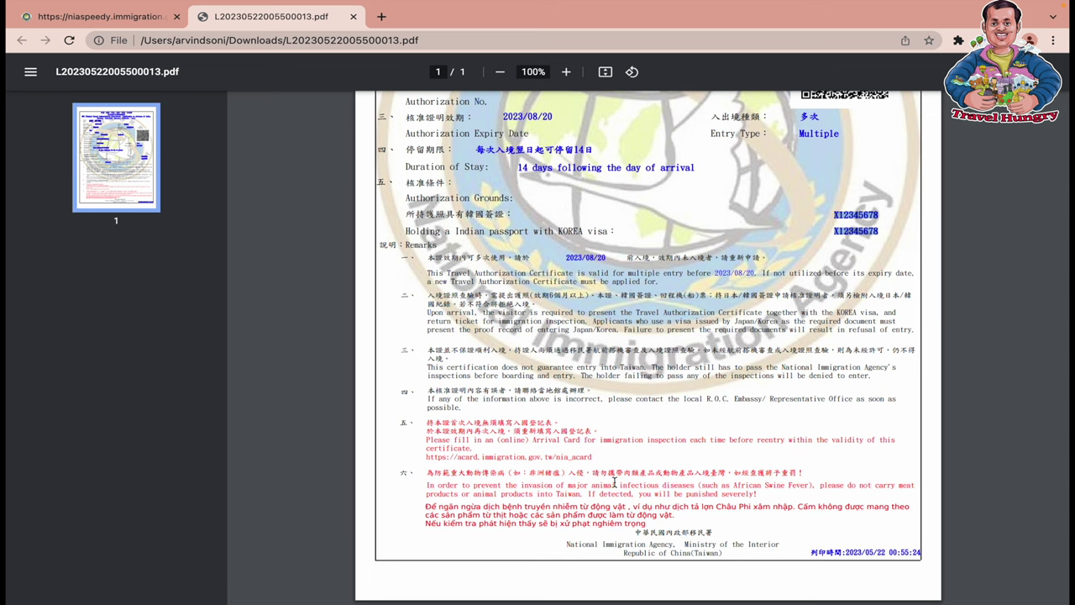
{"action": "scroll", "coordinate": [615, 482], "scroll_direction": "up", "scroll_amount": 5}
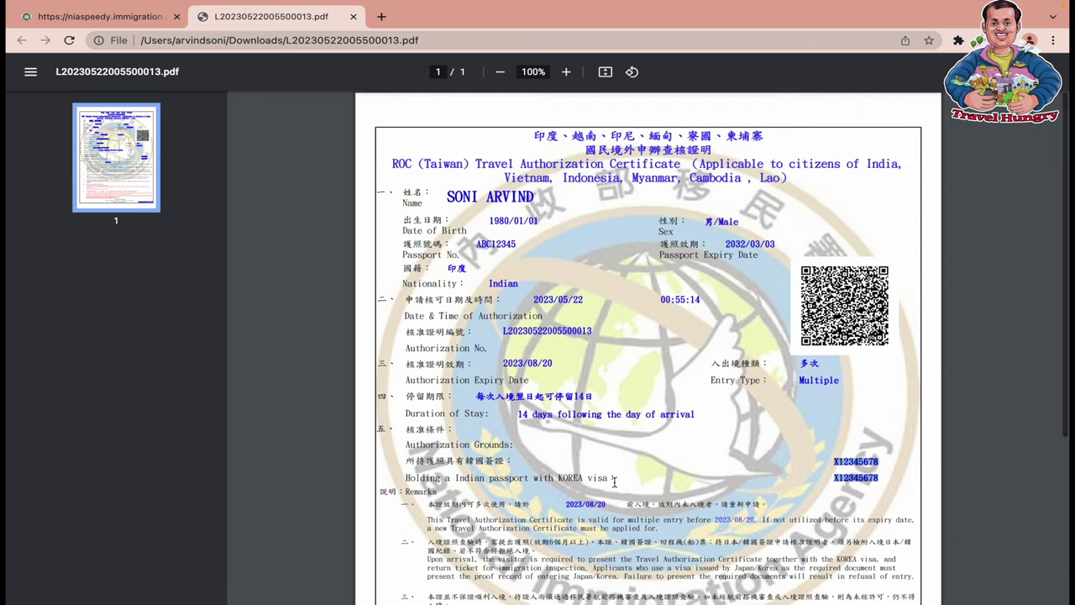